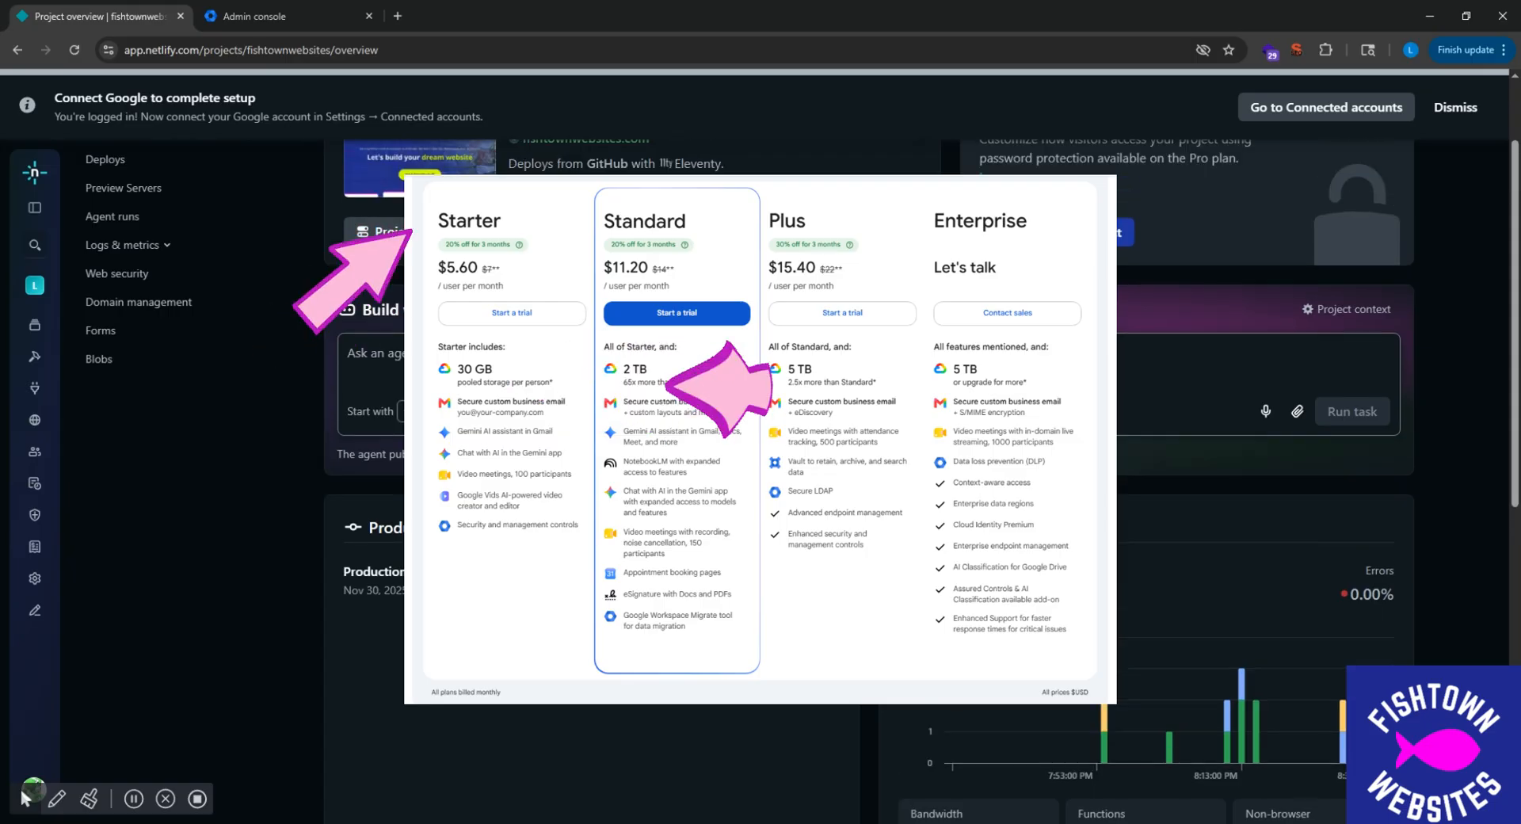
# In the Google Admin console, start activating Gmail for fishtownwebsites.com, proceed with the existing user, and keep NS1 as domain host.
pyautogui.scroll(2, 897, 337)
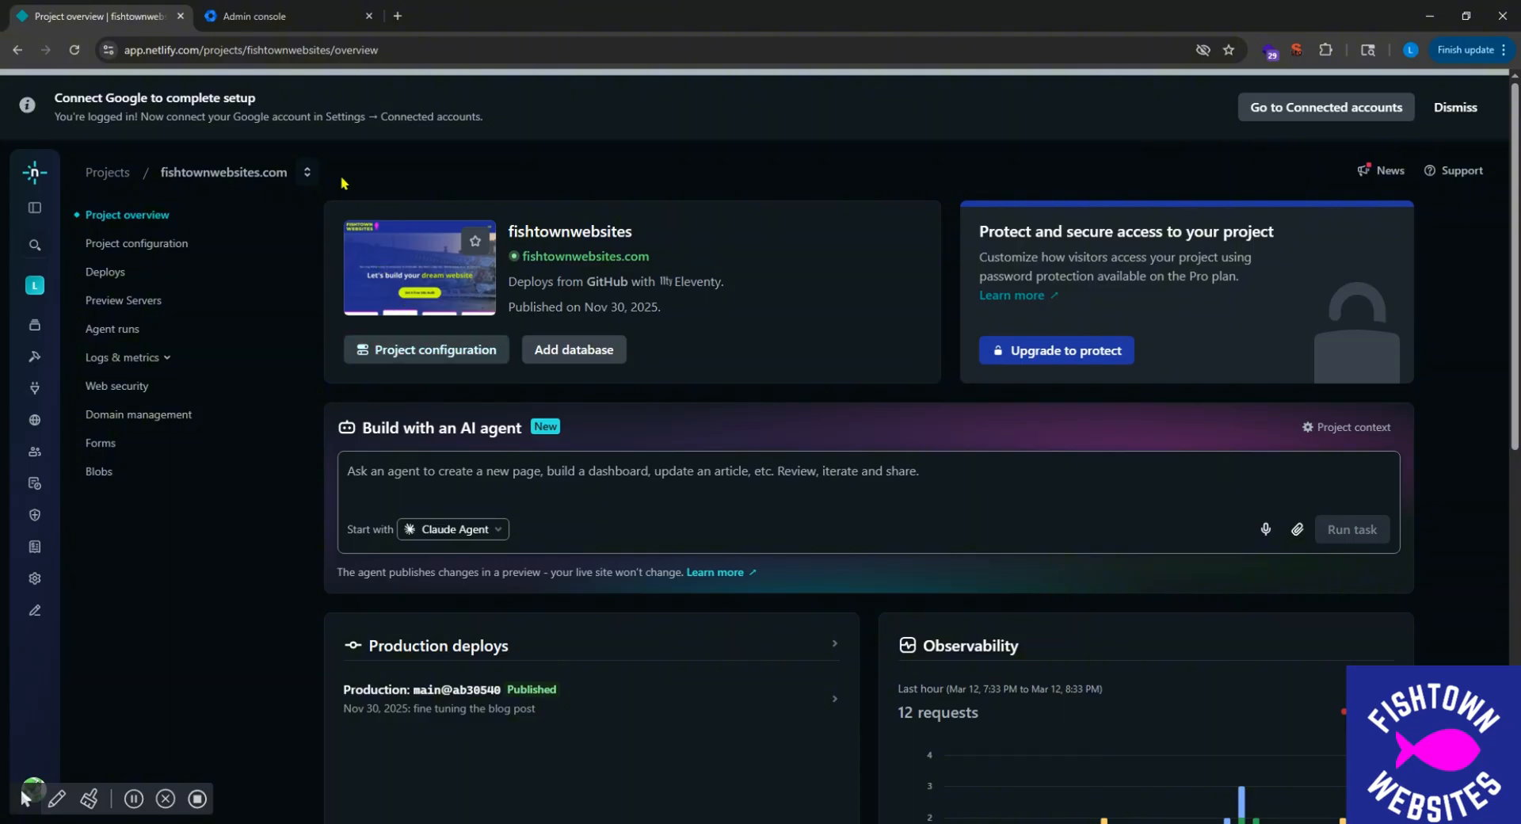
pyautogui.click(303, 17)
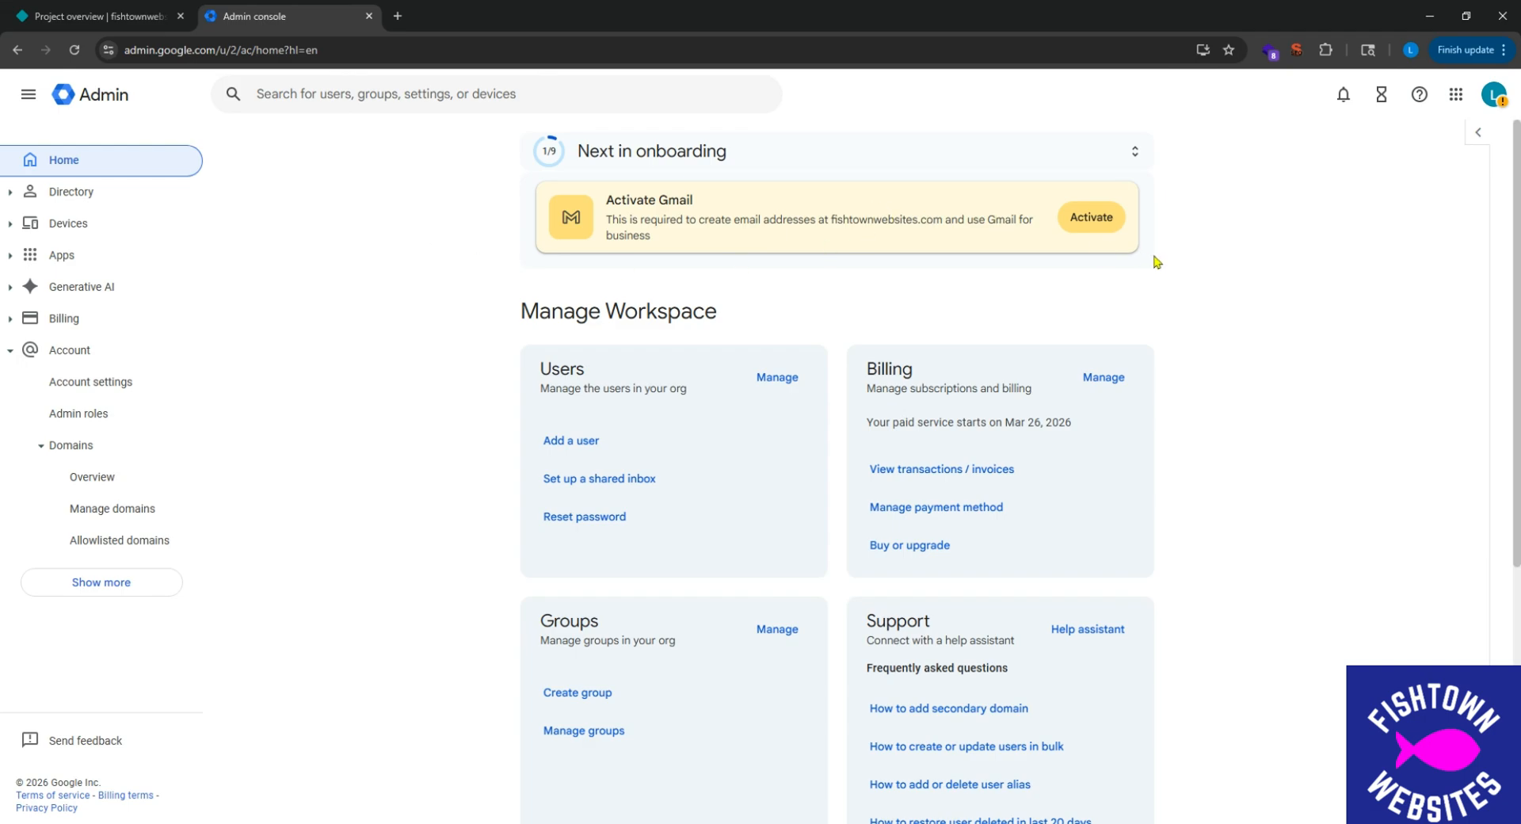
pyautogui.click(1094, 220)
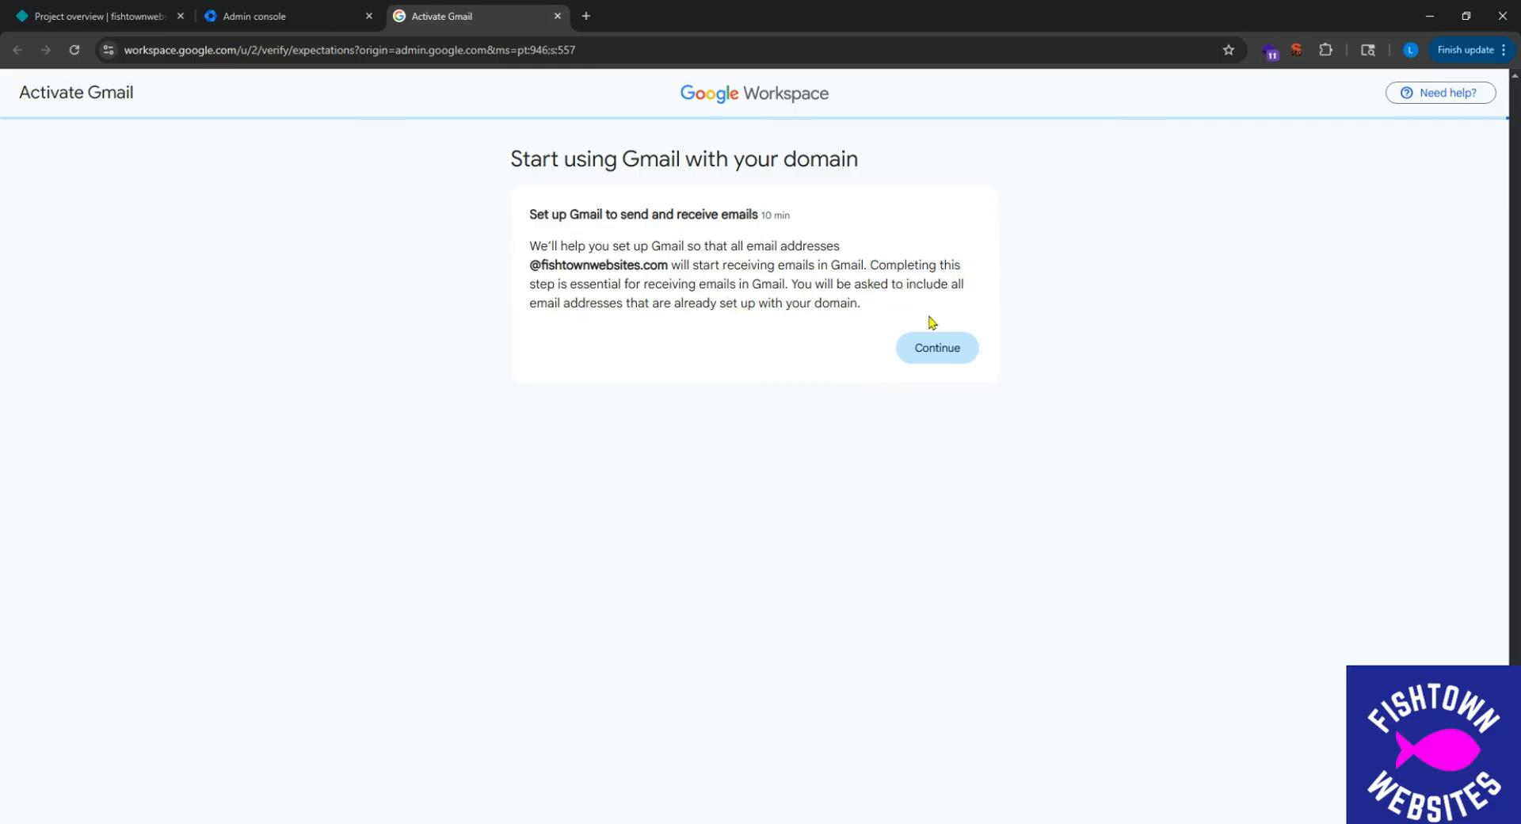
pyautogui.click(942, 351)
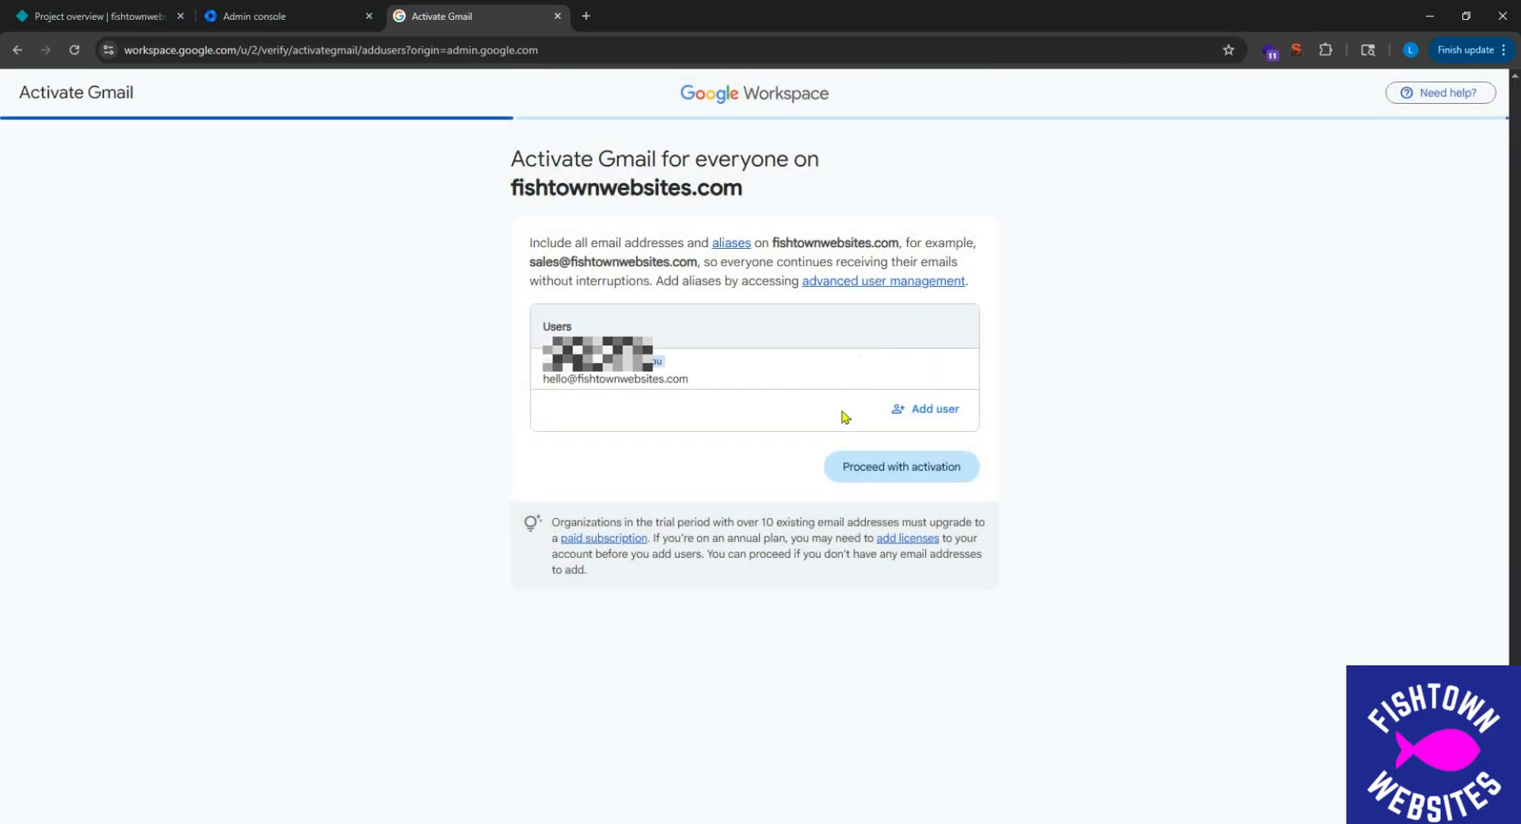
pyautogui.click(864, 468)
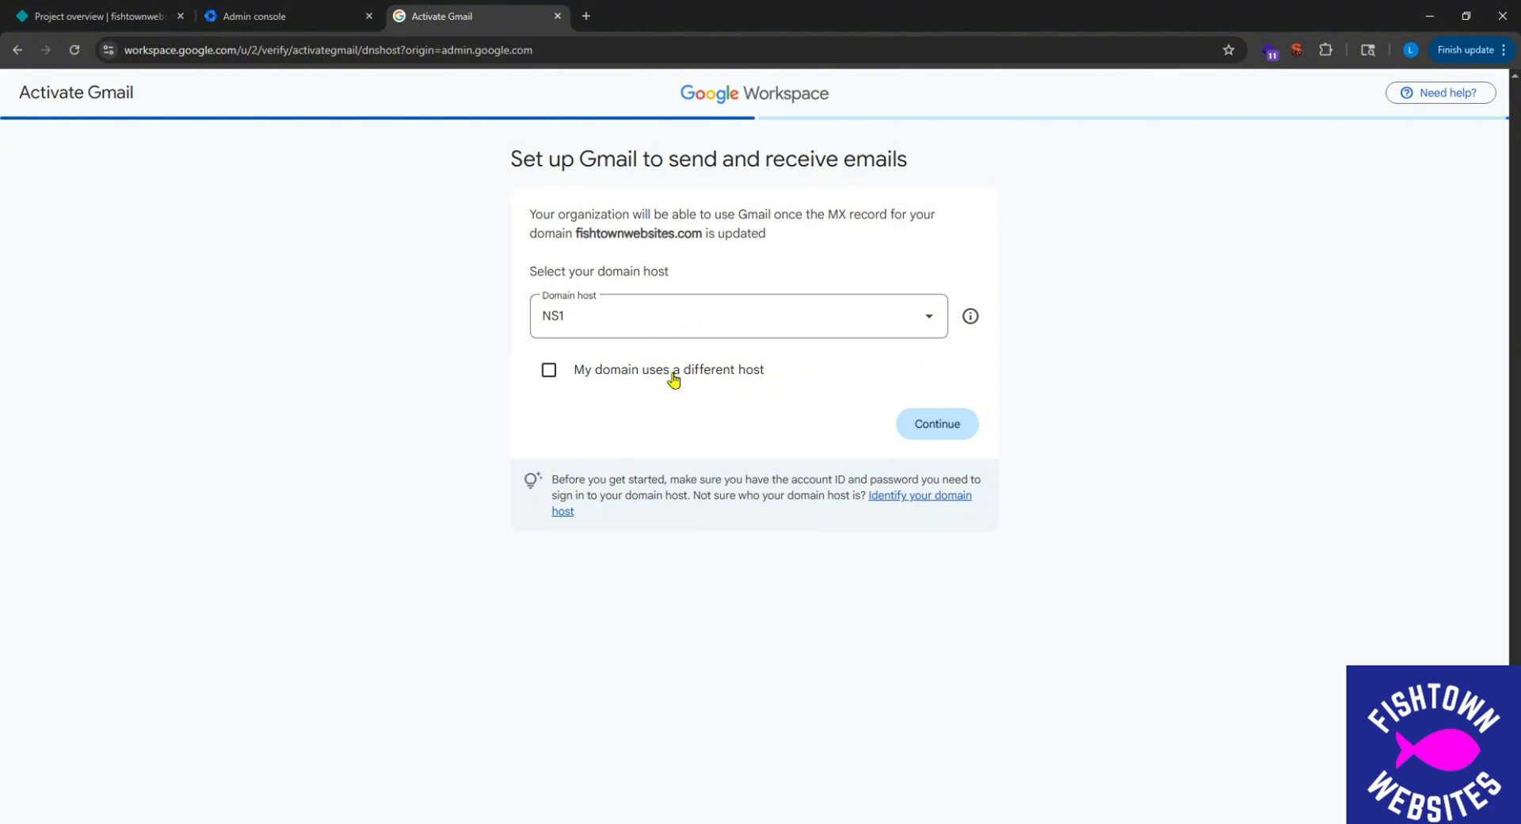
pyautogui.hotkey('ctrl', 'w')
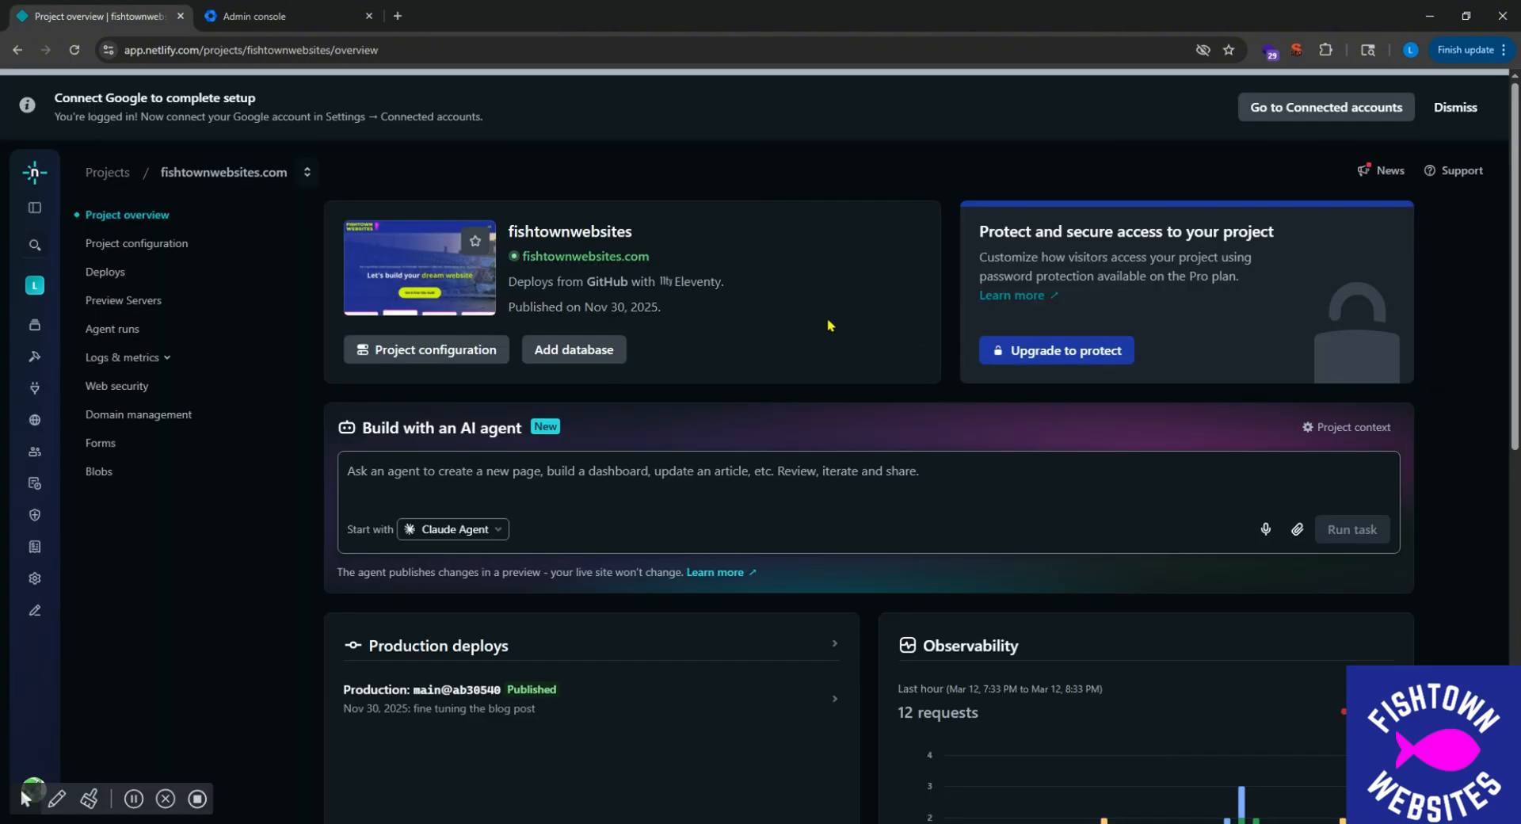
# Switch to the Netlify project and open the Netlify DNS settings of the primary domain fishtownwebsites.com.
pyautogui.click(458, 358)
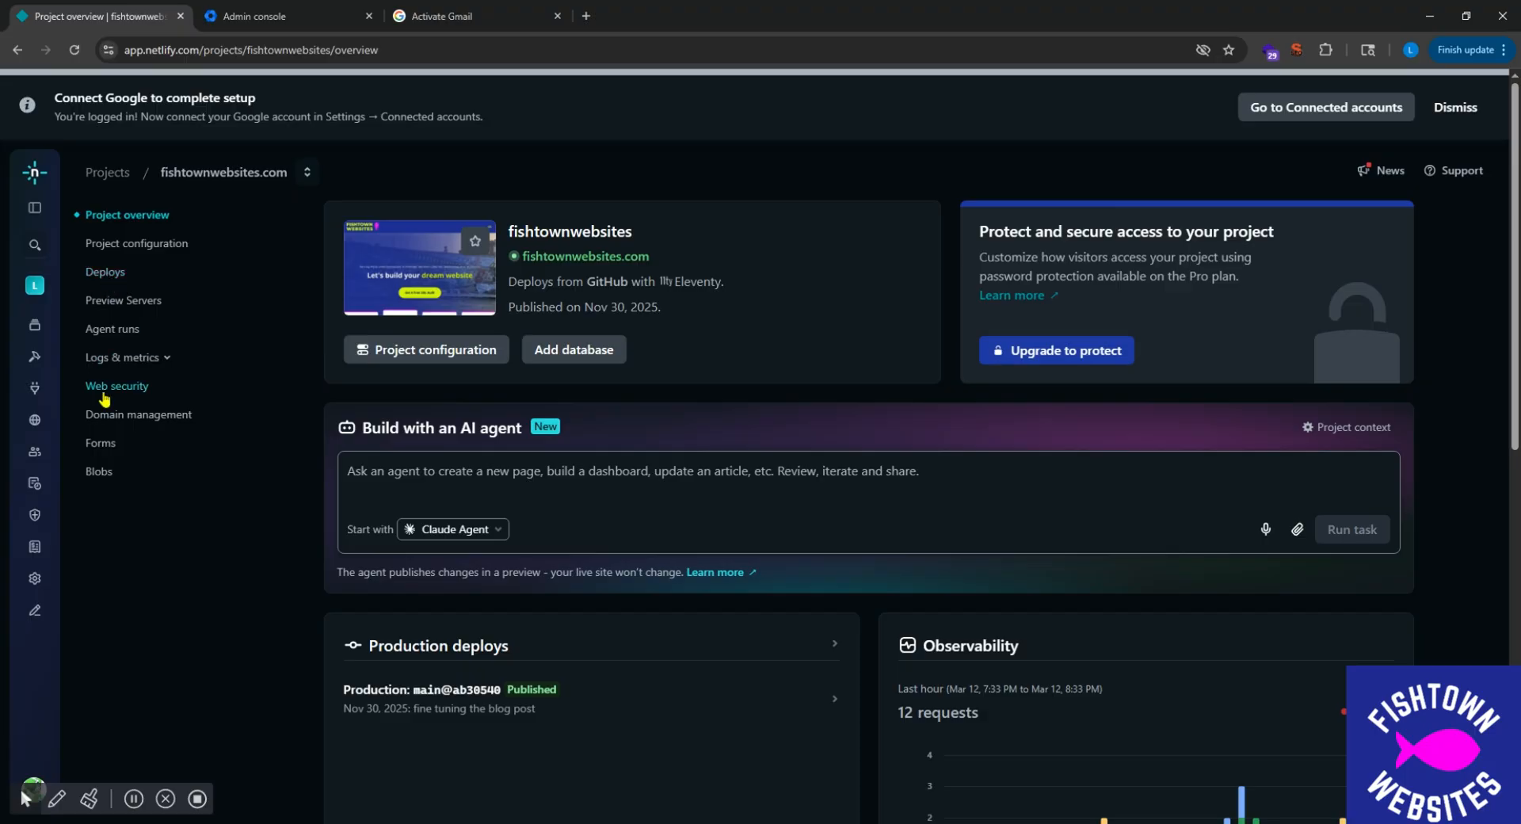
pyautogui.click(117, 426)
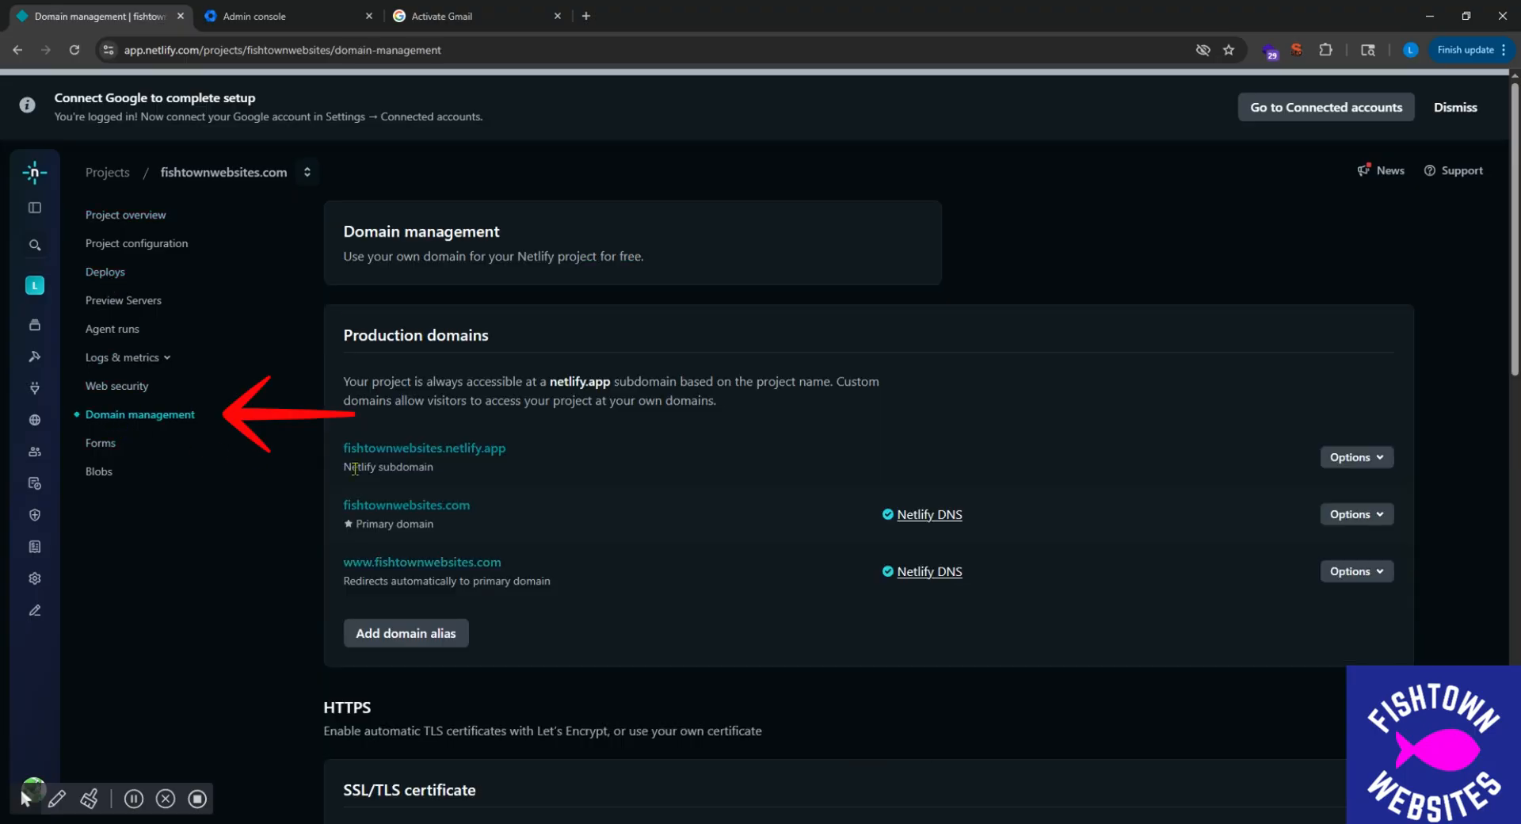
pyautogui.click(927, 516)
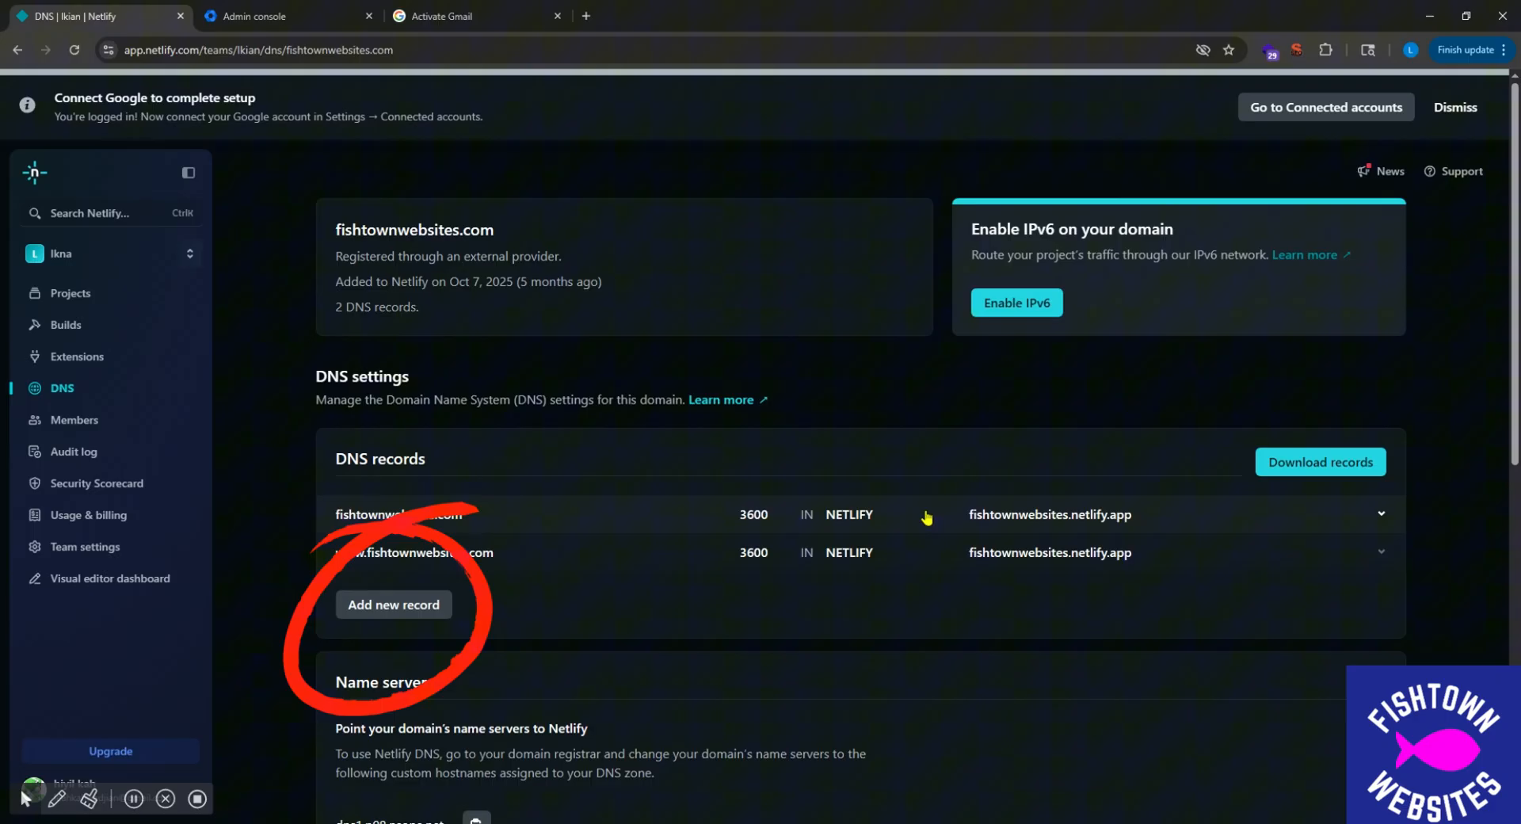
# Start a new DNS record for fishtownwebsites.com and set its type to MX, as the Gmail activation page requires.
pyautogui.click(443, 609)
pyautogui.click(477, 7)
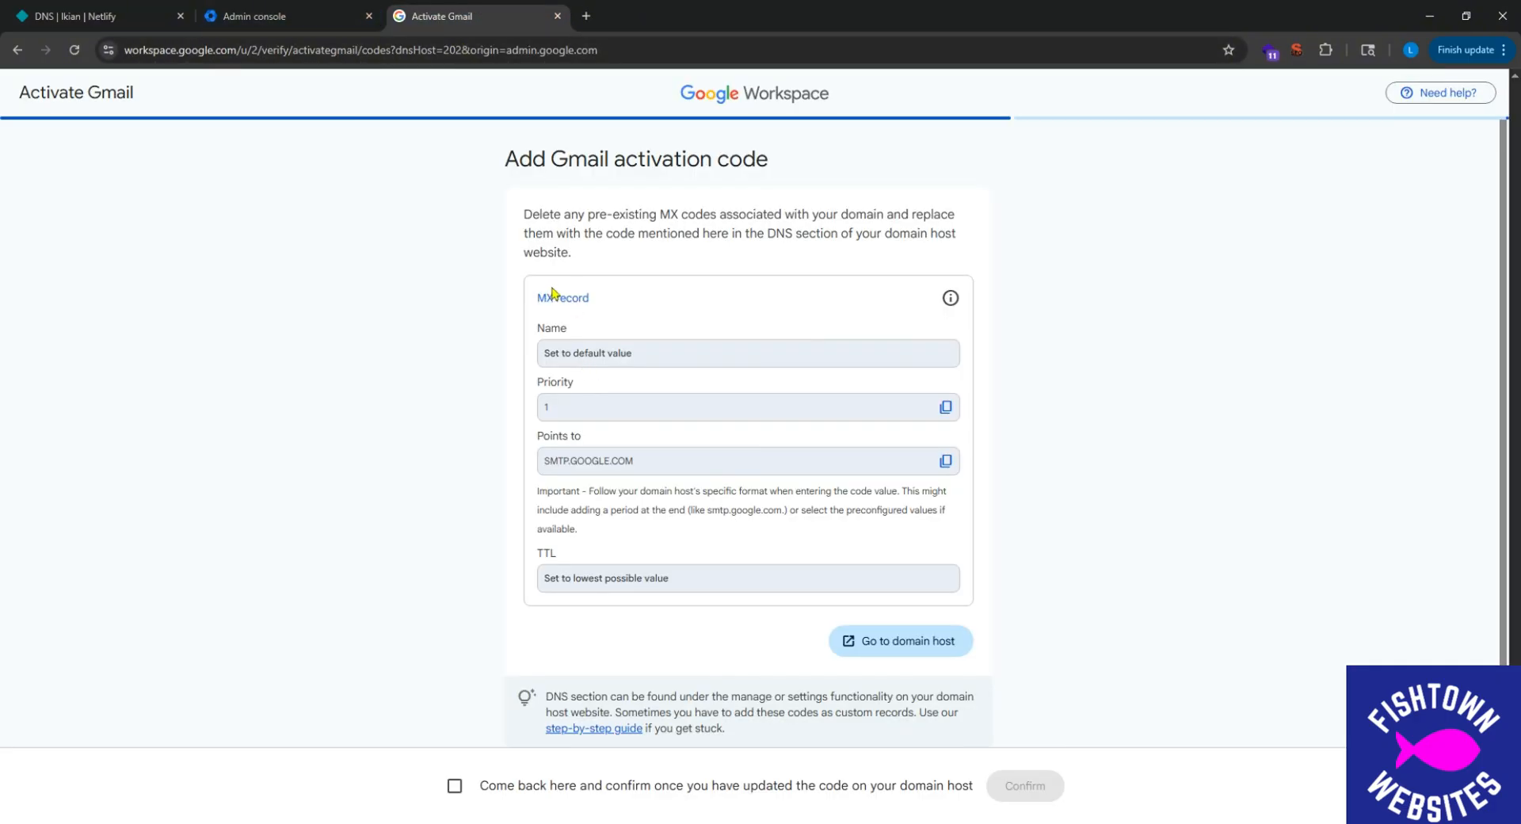
pyautogui.moveTo(538, 299); pyautogui.dragTo(621, 312)
pyautogui.click(103, 16)
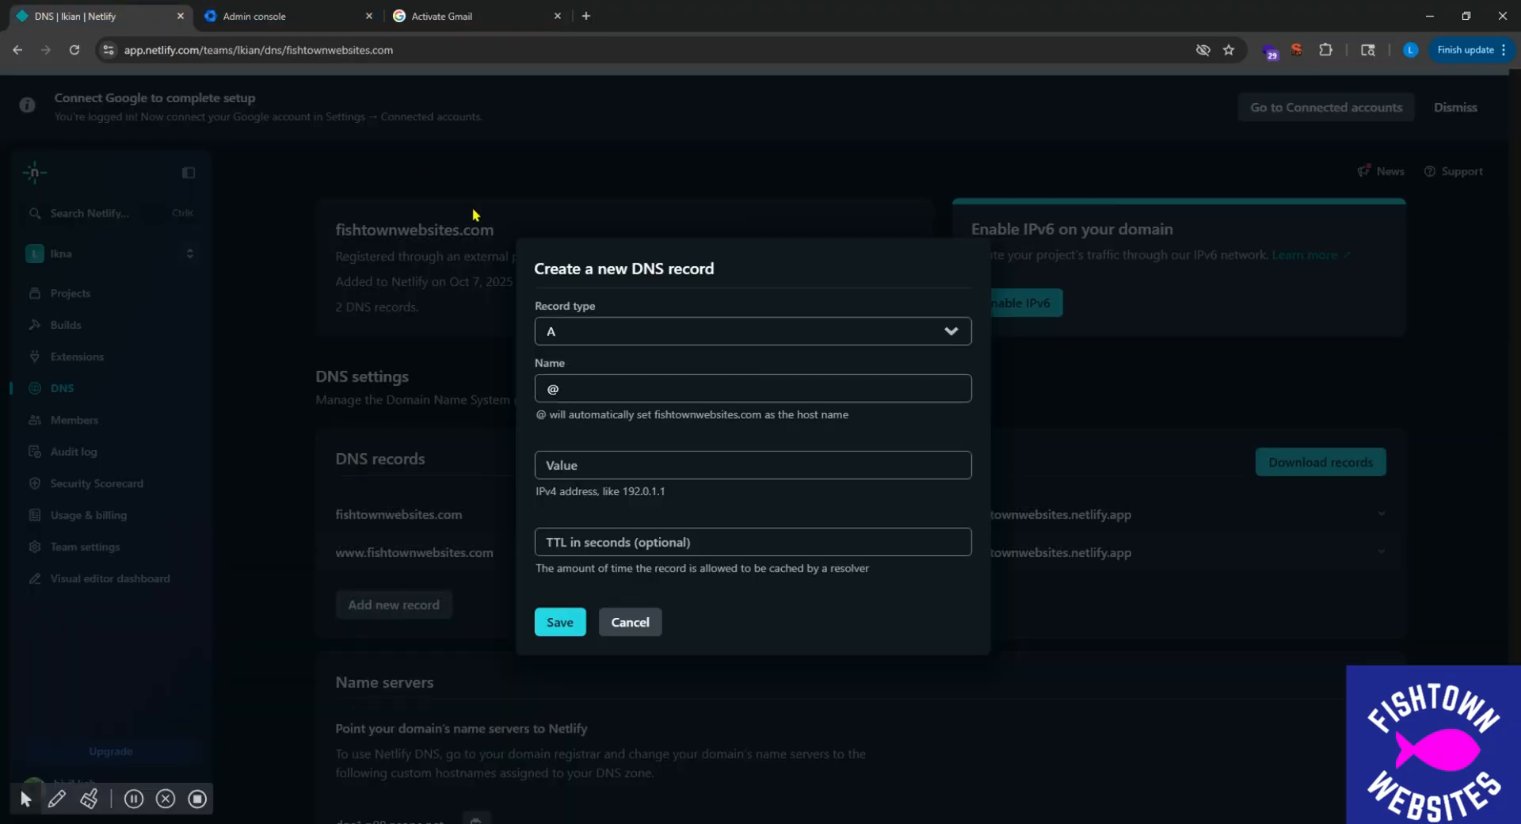
pyautogui.press('m')
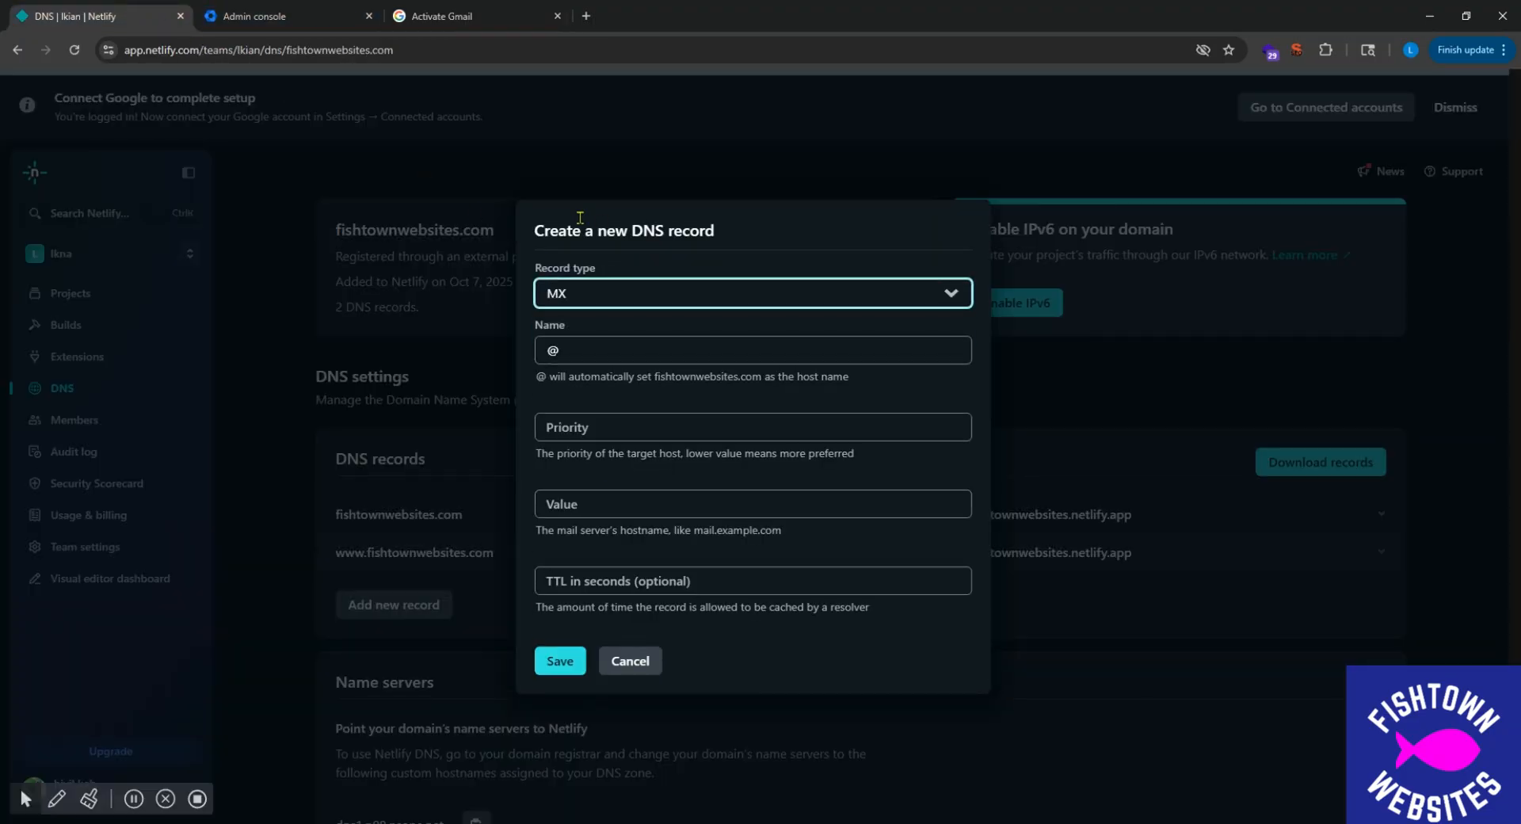
# Copy the mail server from the Gmail activation page and save the Netlify MX record with priority 1 and value SMTP.GOOGLE.COM.
pyautogui.click(431, 7)
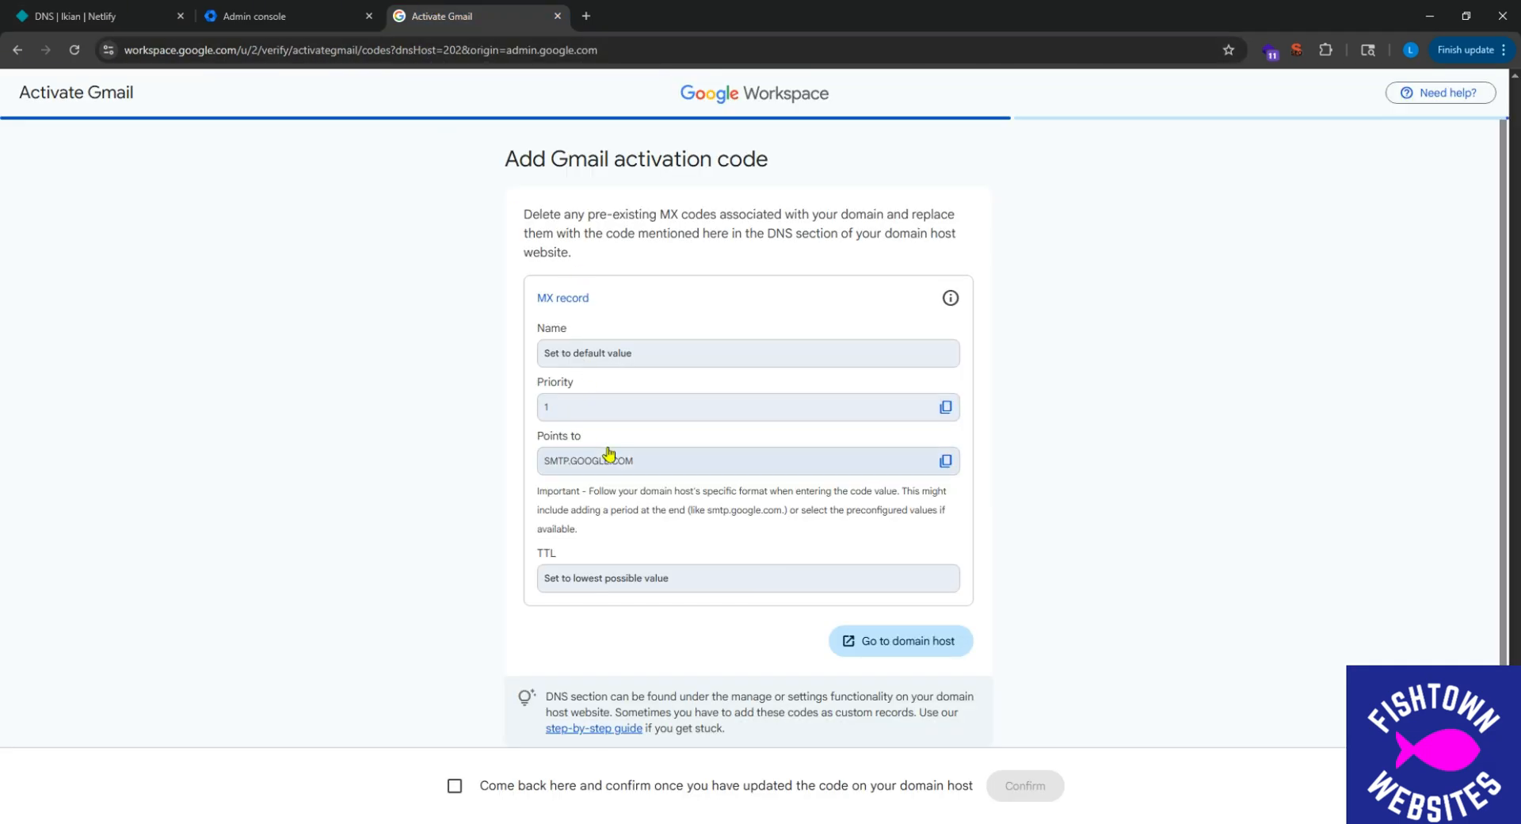
pyautogui.click(945, 462)
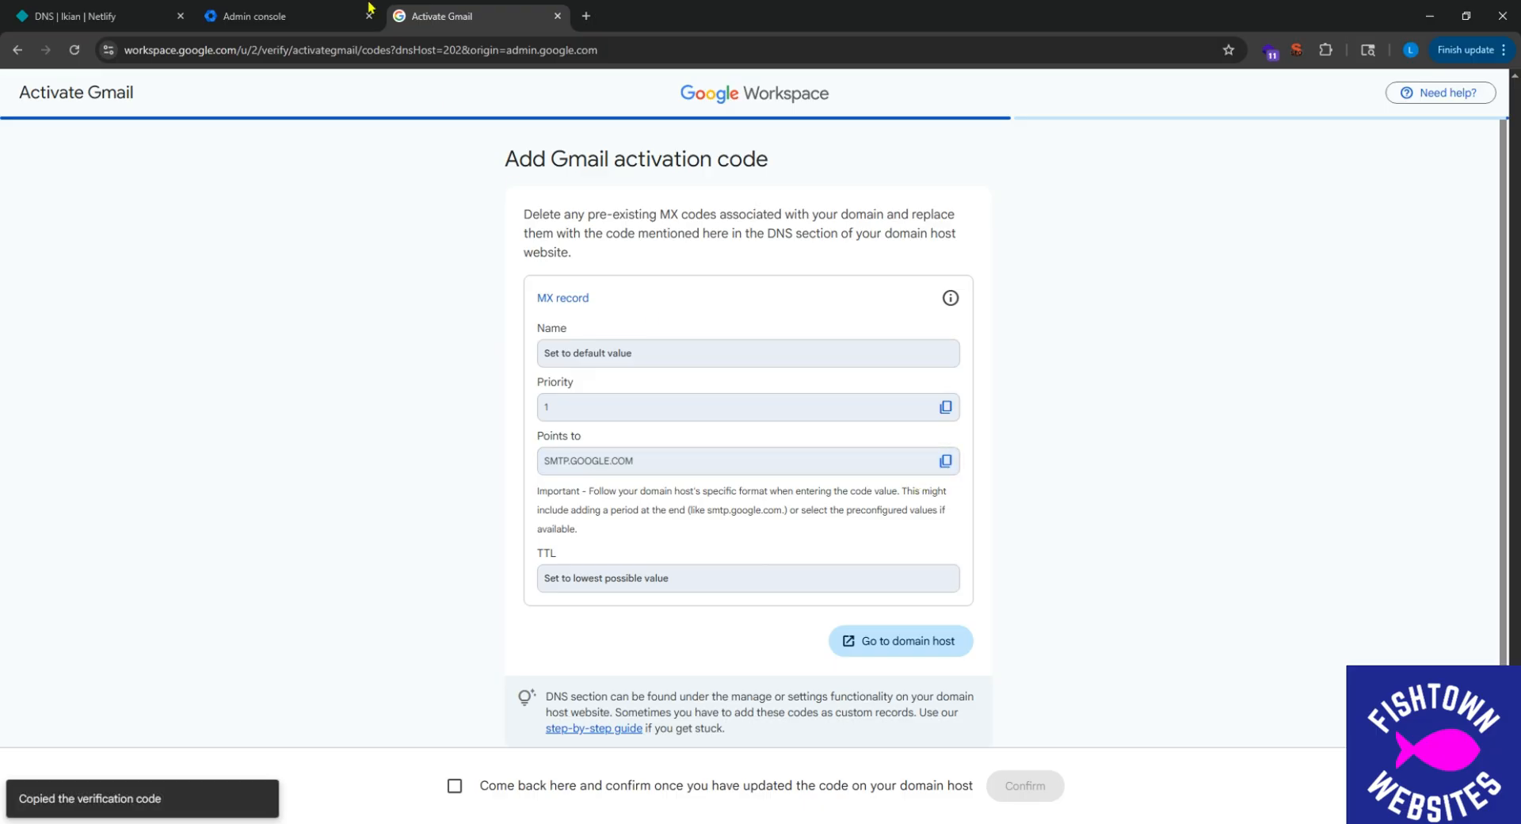
pyautogui.click(82, 11)
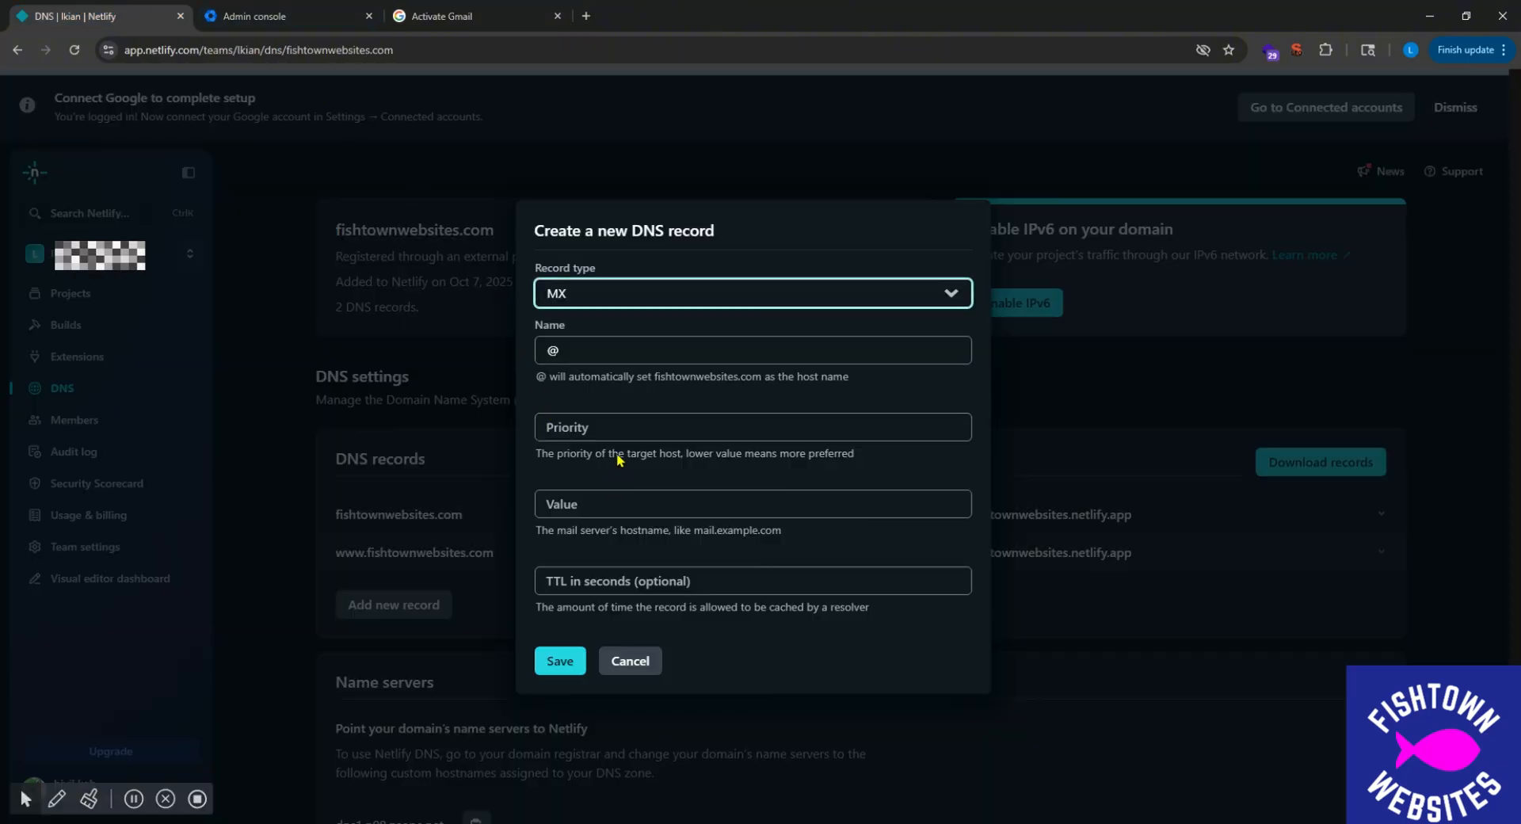
pyautogui.click(614, 426)
pyautogui.write('1')
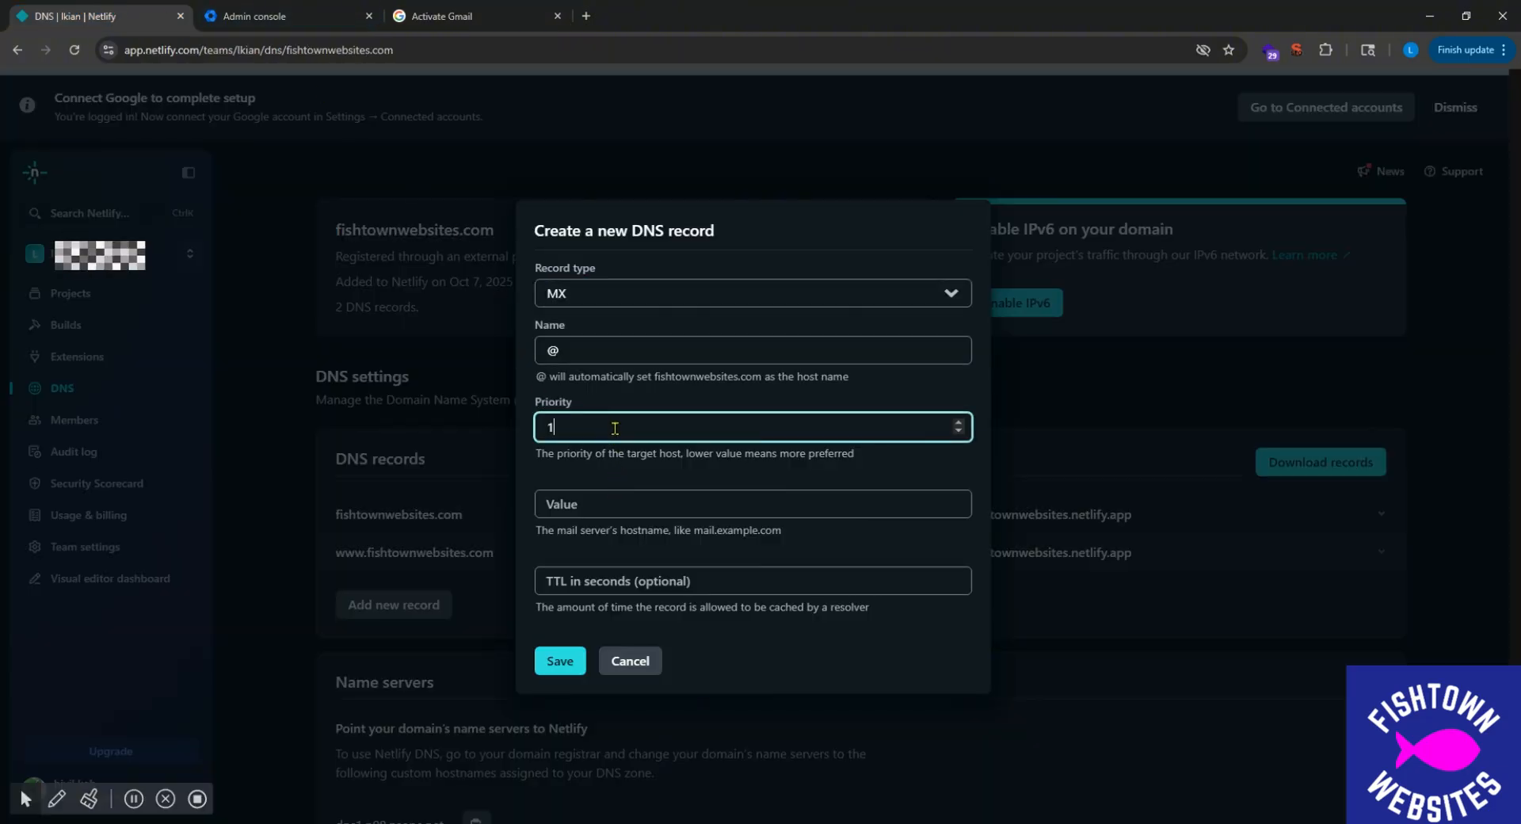
pyautogui.click(614, 503)
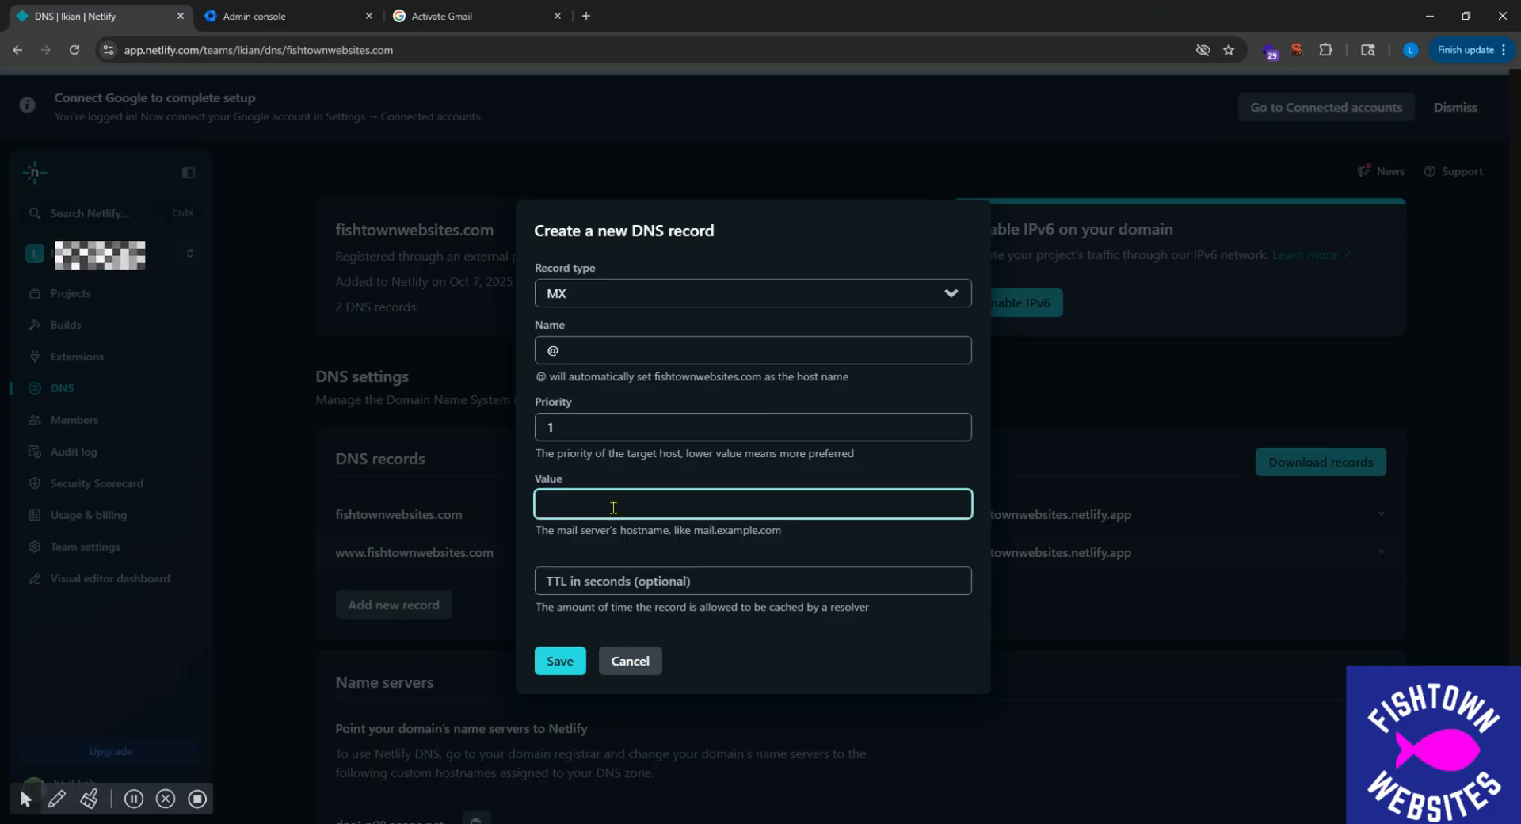
pyautogui.hotkey('ctrl', 'v')
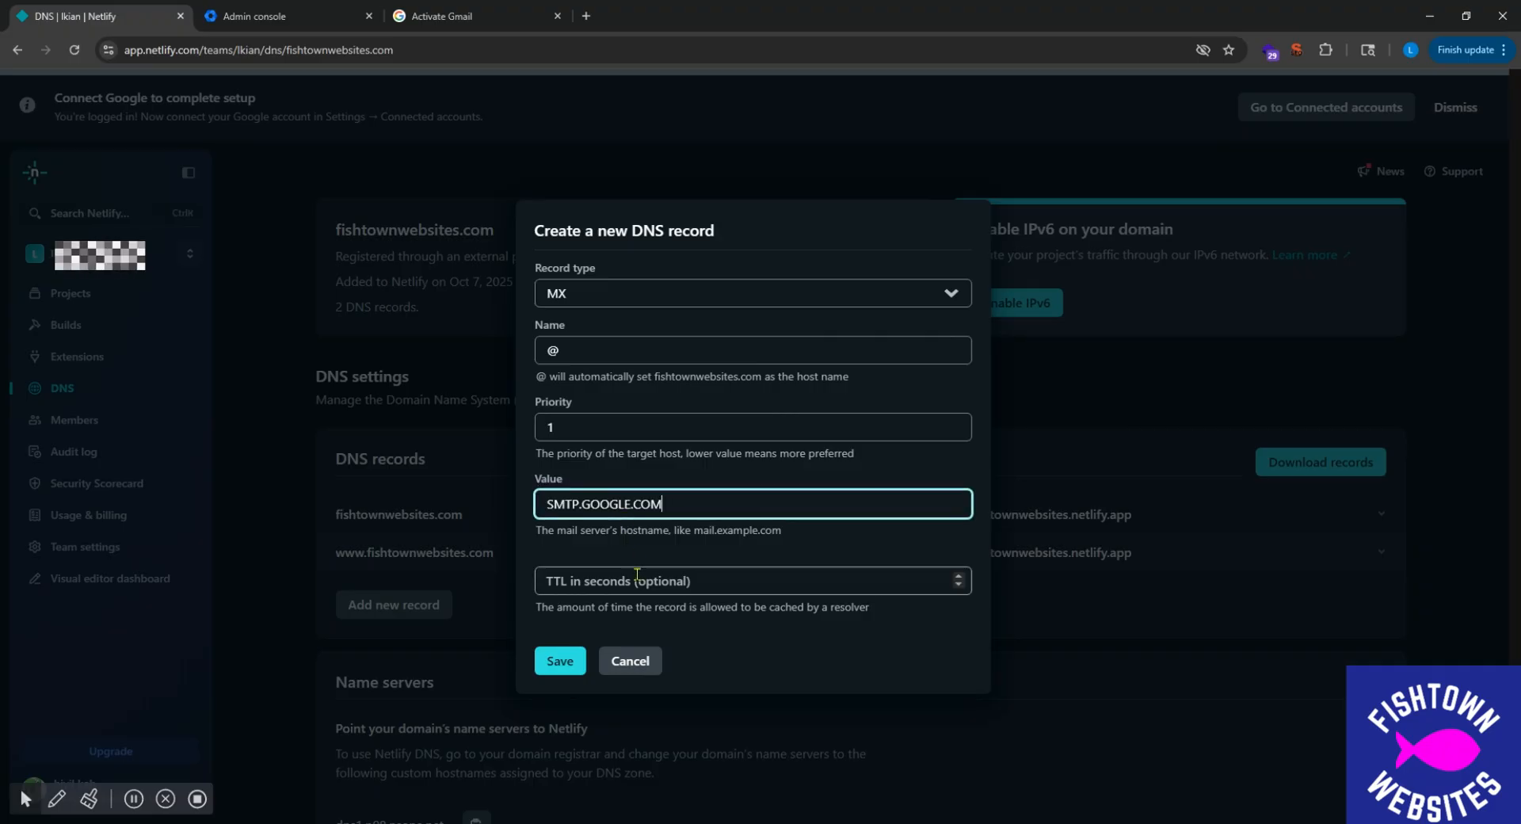
pyautogui.click(570, 664)
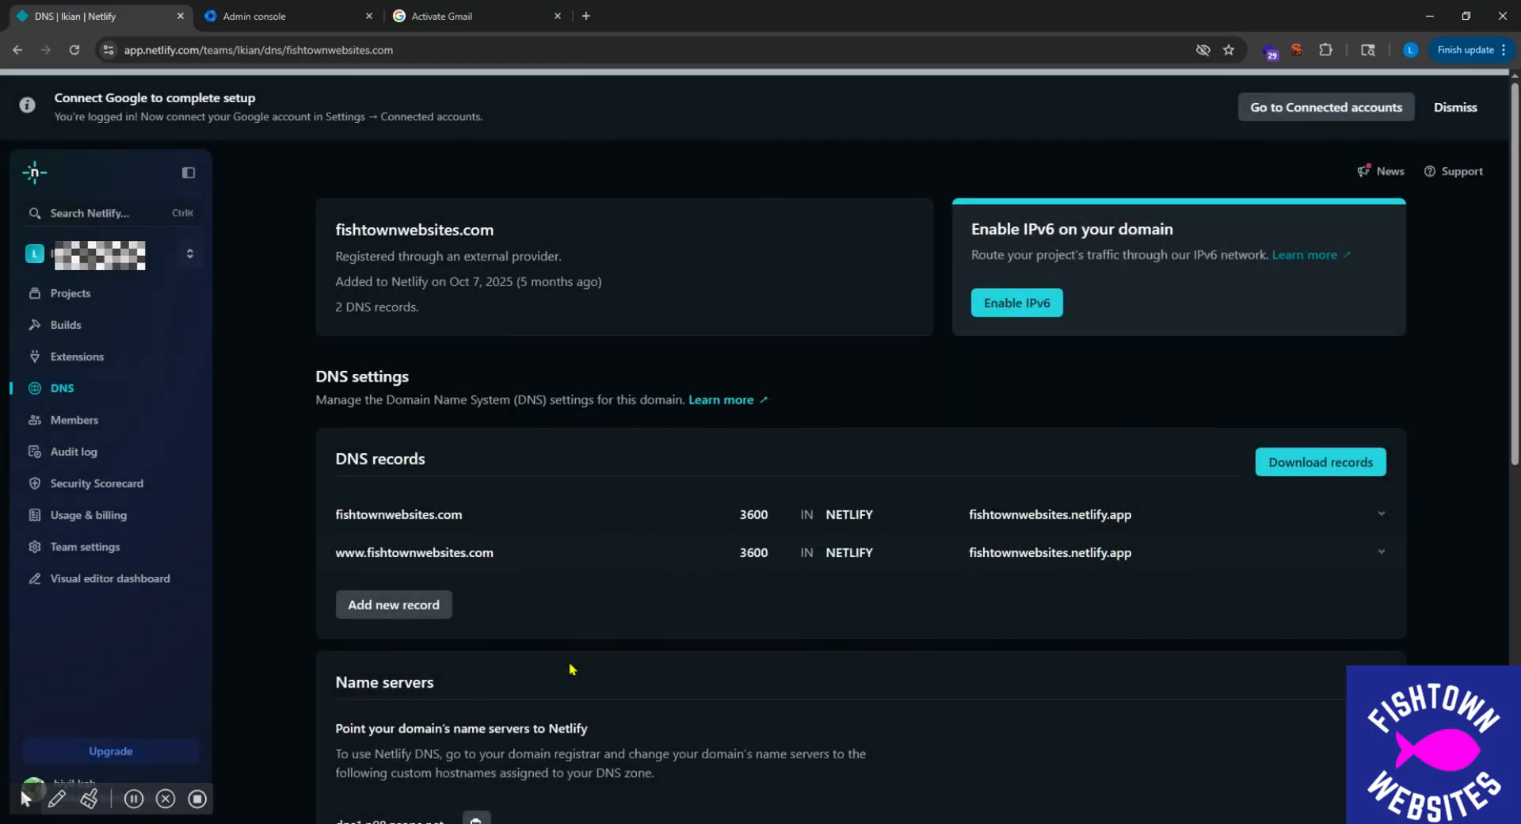
# On the Gmail activation page, confirm that the code was updated at the domain host and review the setup summary.
pyautogui.click(450, 15)
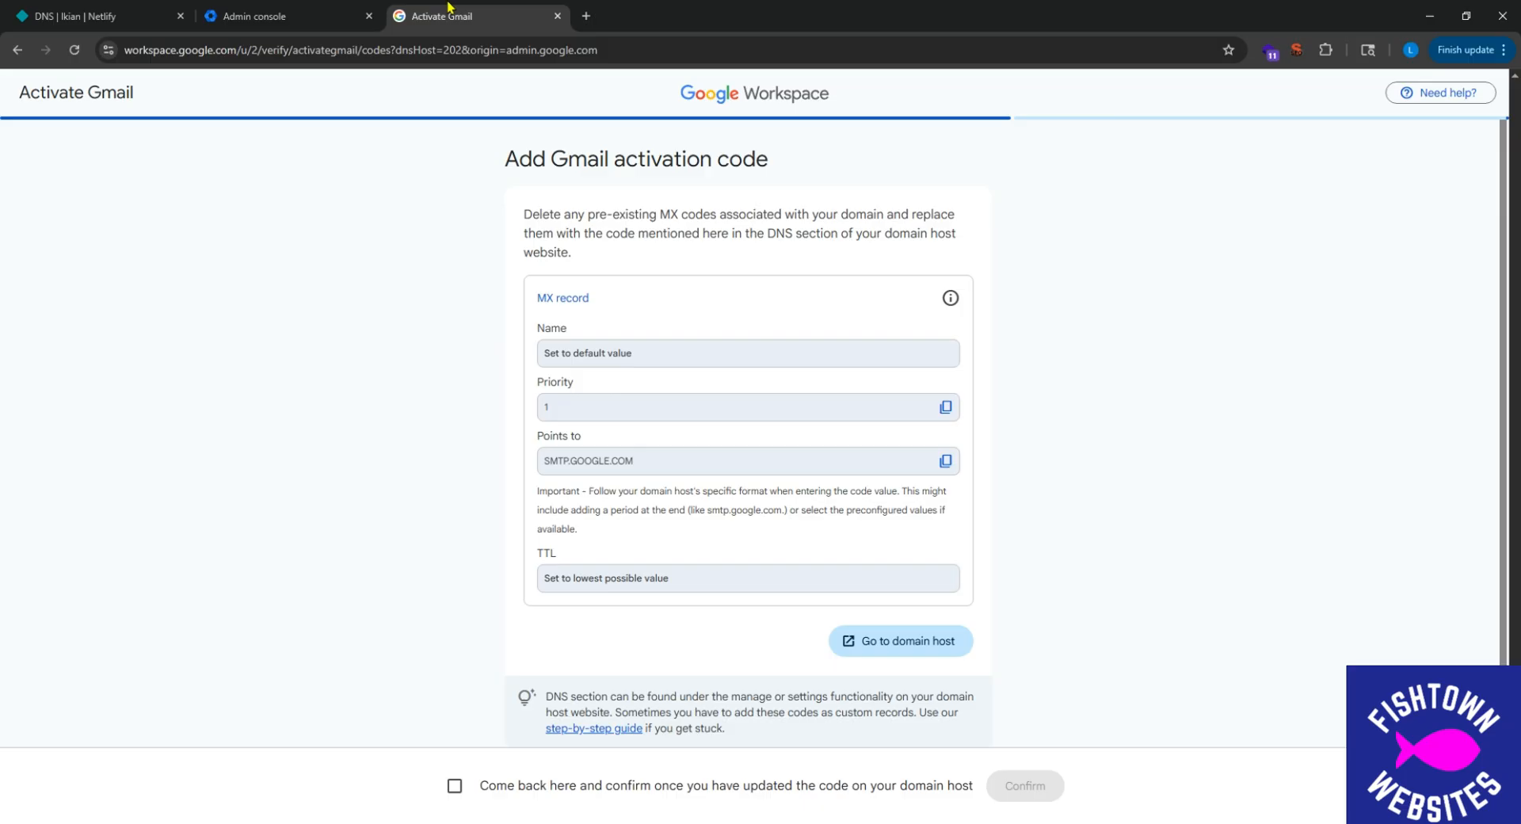
pyautogui.click(496, 786)
pyautogui.click(996, 790)
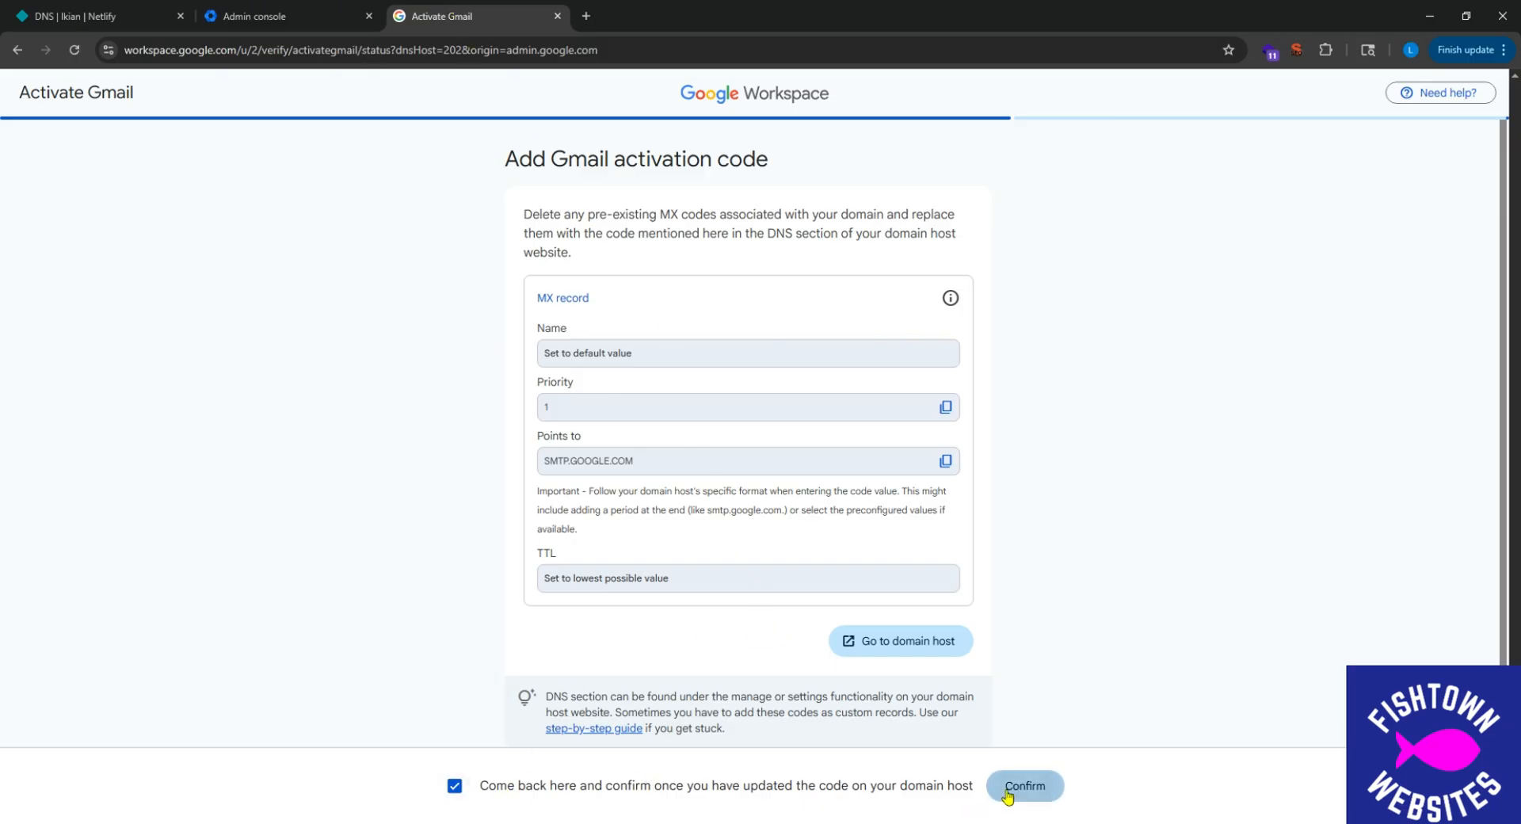
pyautogui.scroll(-3, 661, 403)
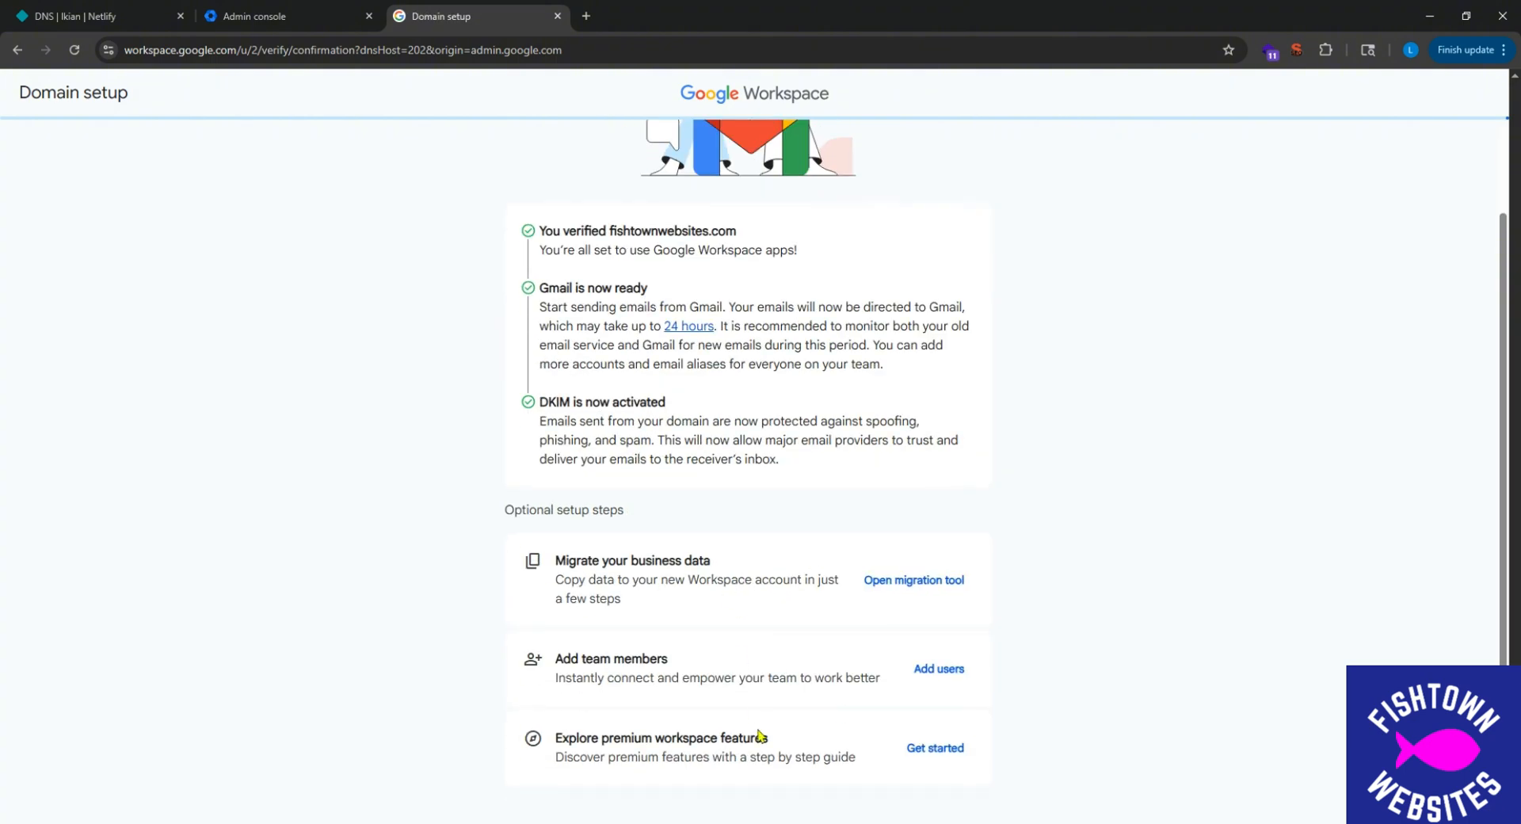
pyautogui.scroll(3, 724, 645)
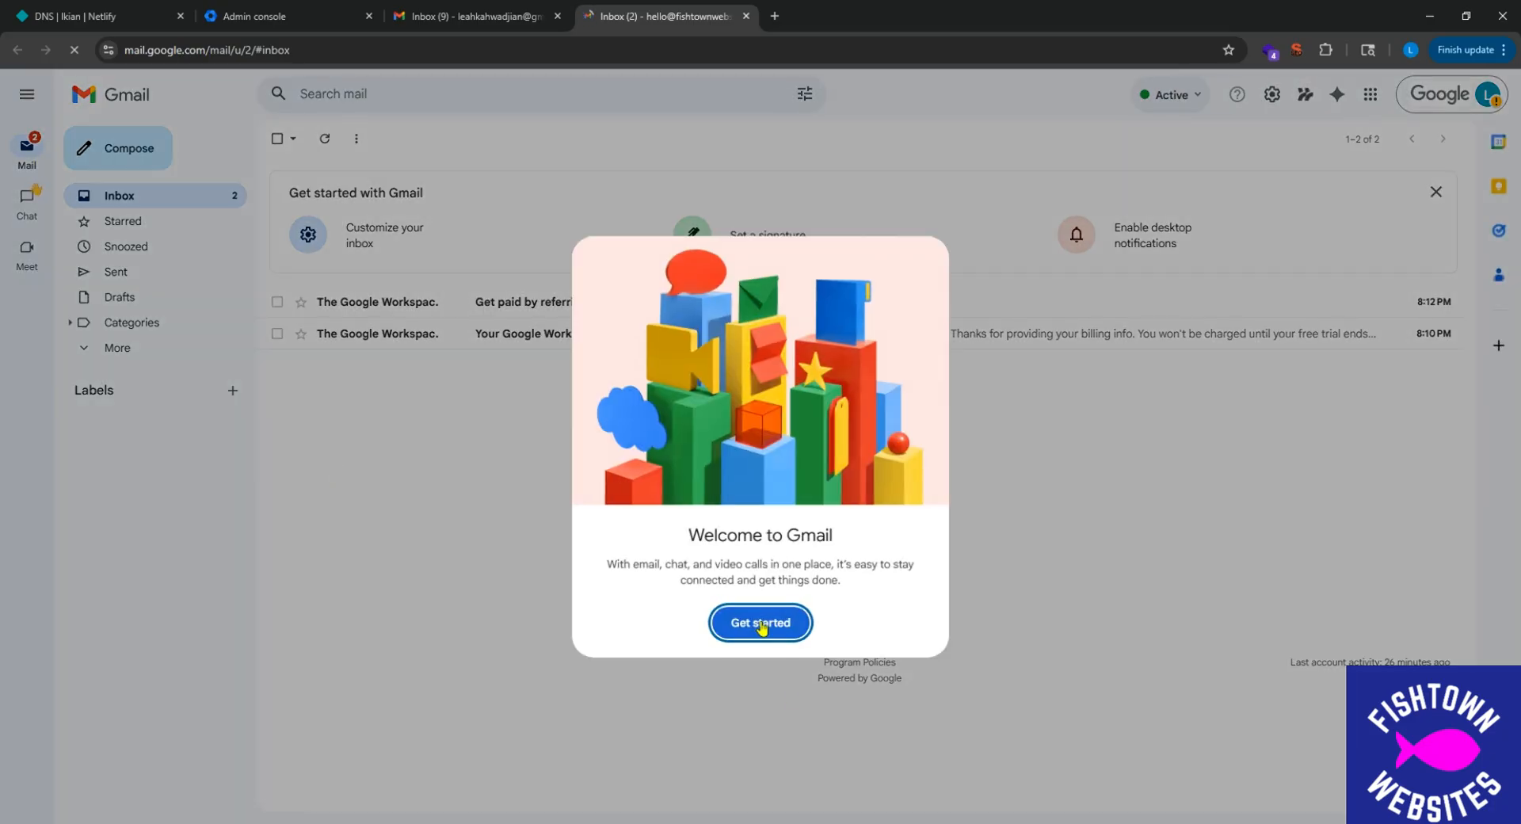
# Go through the Gmail welcome message and introductory tips to reach the new domain mailbox's inbox.
pyautogui.click(761, 625)
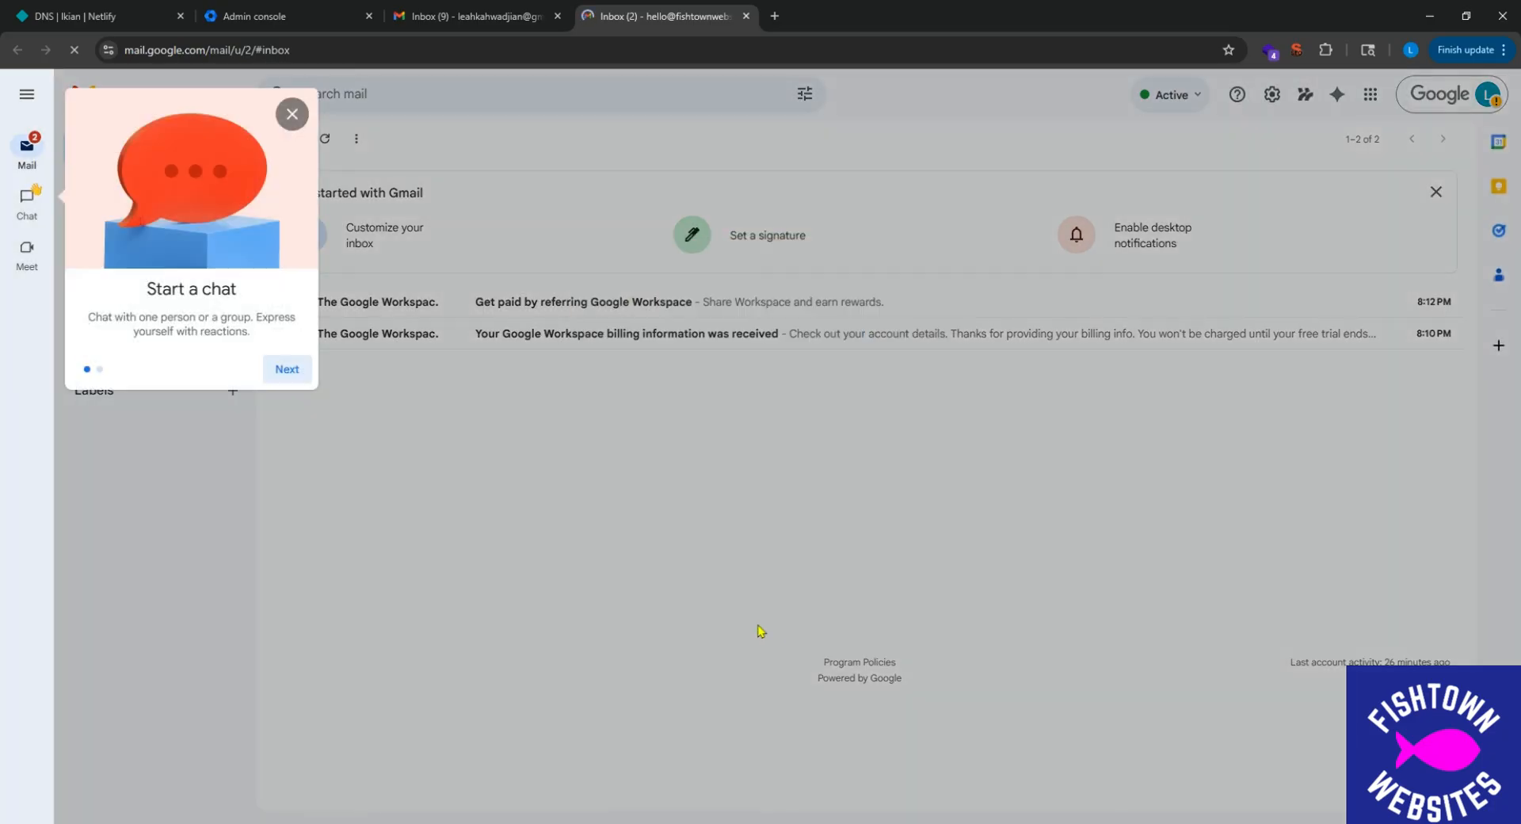
pyautogui.click(291, 368)
pyautogui.click(289, 369)
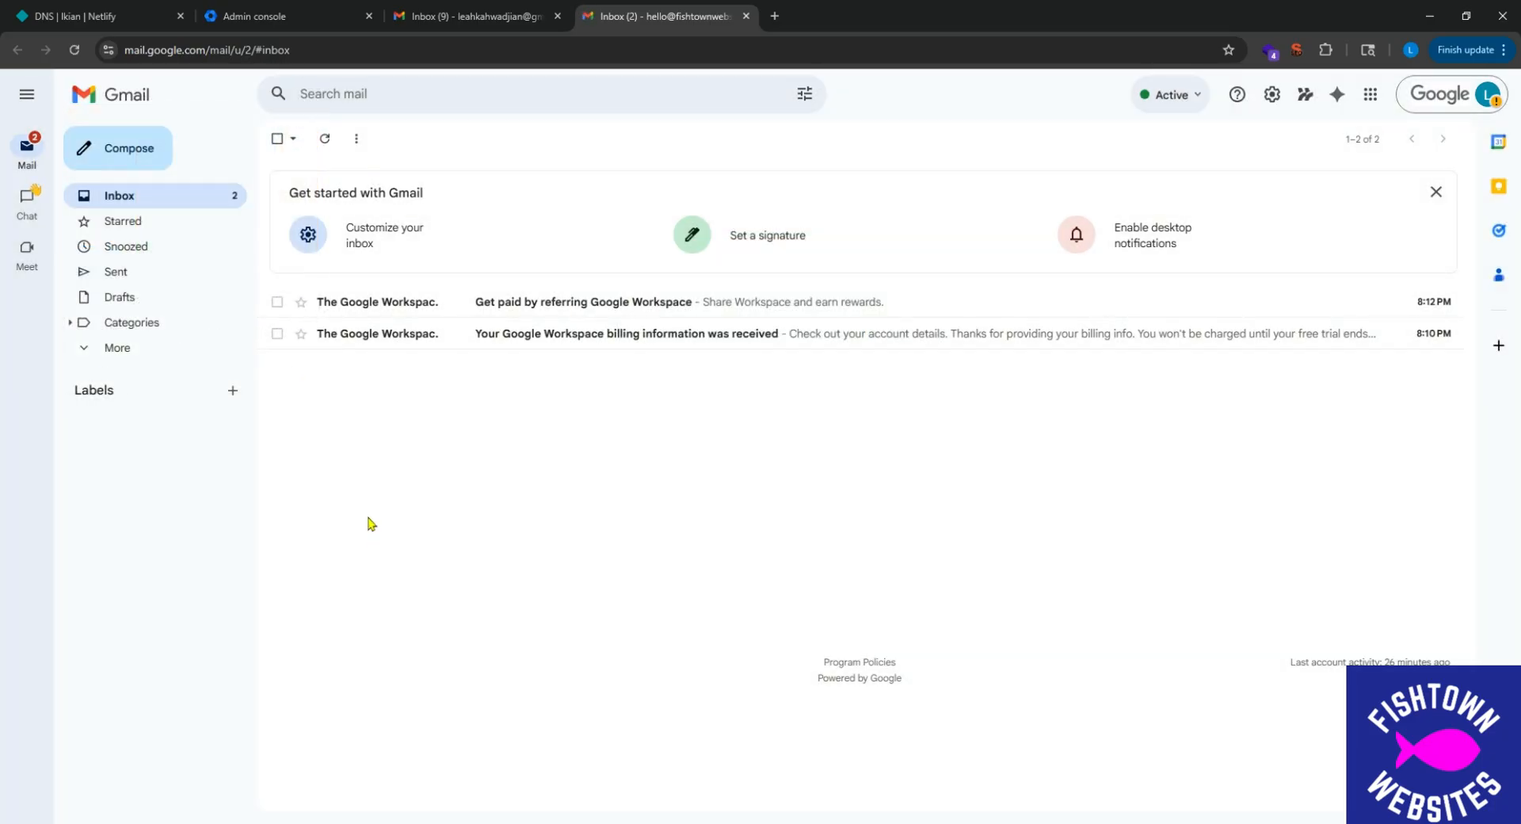
# Delete both Google Workspace emails from the inbox and dismiss the Get started with Gmail card.
pyautogui.click(278, 334)
pyautogui.click(278, 302)
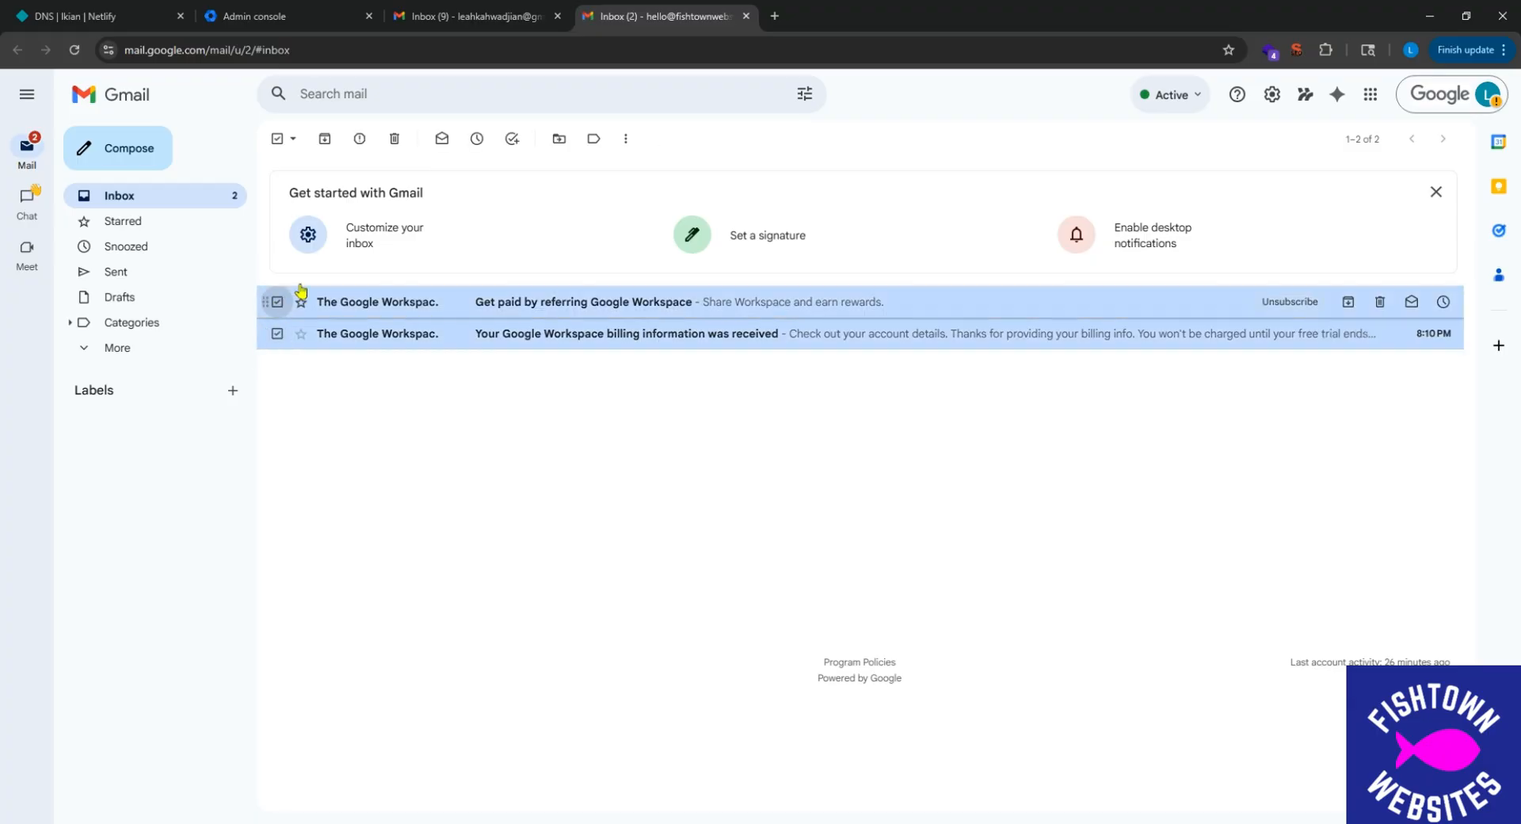
pyautogui.click(391, 138)
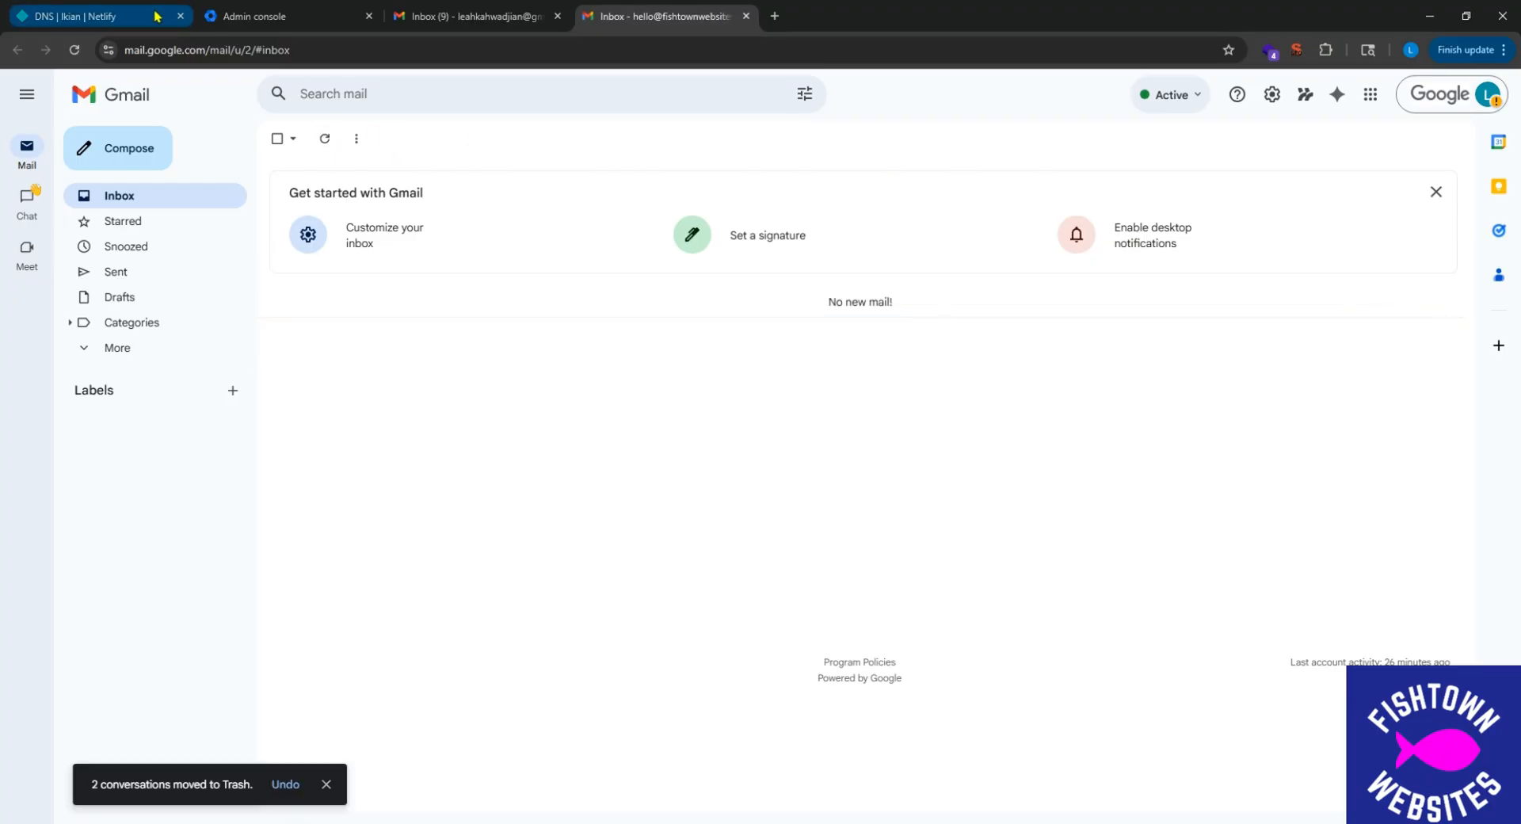
pyautogui.click(1436, 193)
# Switch back to Netlify and check the DNS records of fishtownwebsites.com for the new MX record.
pyautogui.click(50, 22)
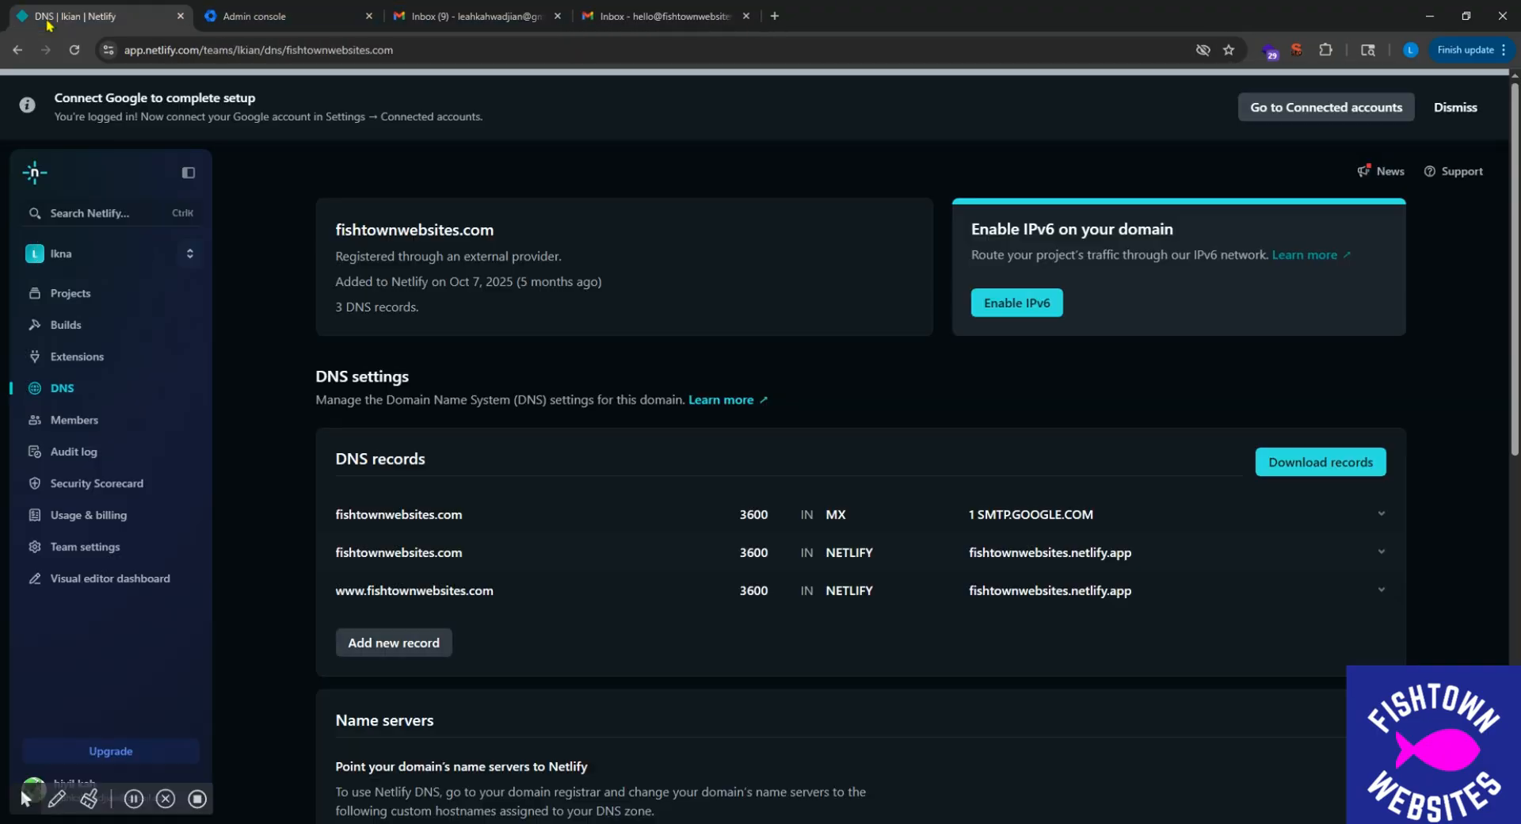